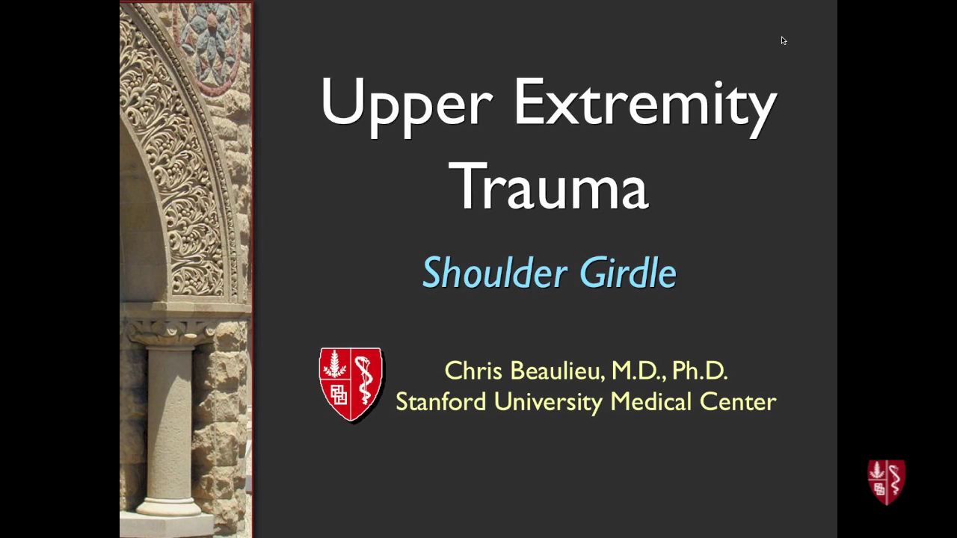
key(Right)
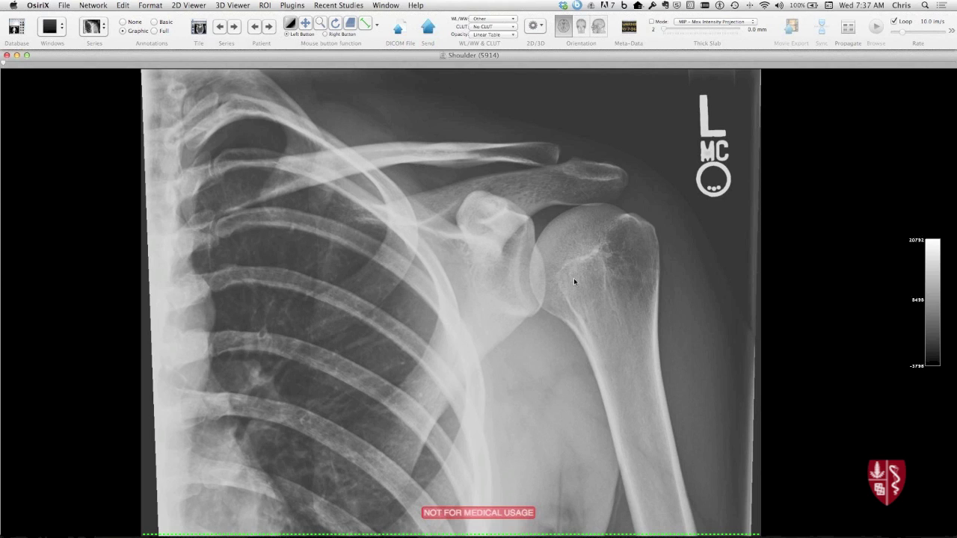
- Page through the left shoulder radiographs to the axillary view and reposition it to examine the glenohumeral joint
scroll(581, 271, down, 1)
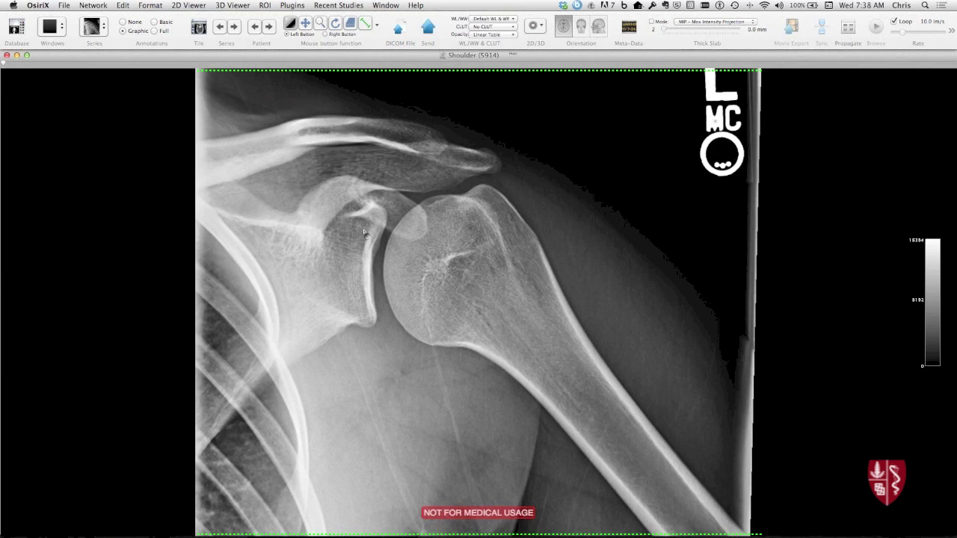
scroll(364, 232, down, 1)
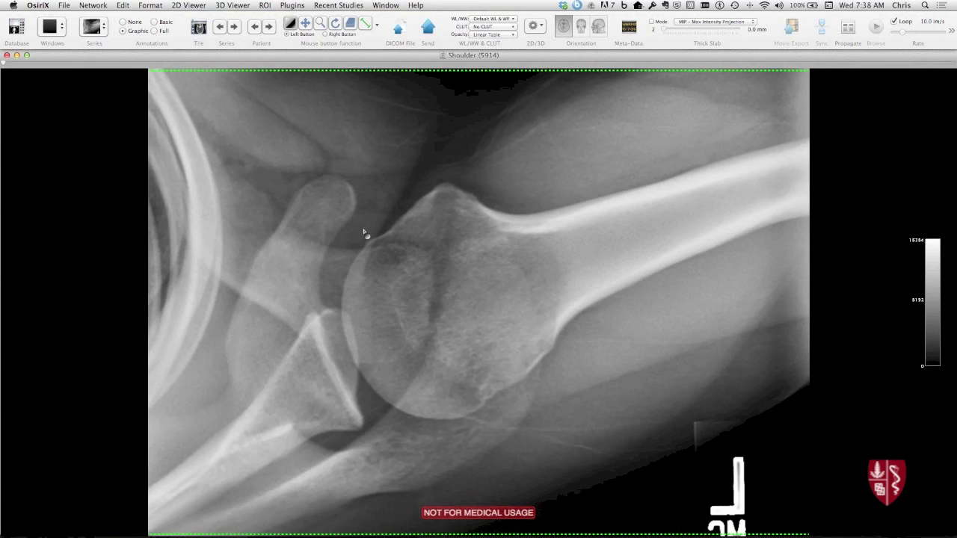
key(m)
drag(384, 253, 395, 240)
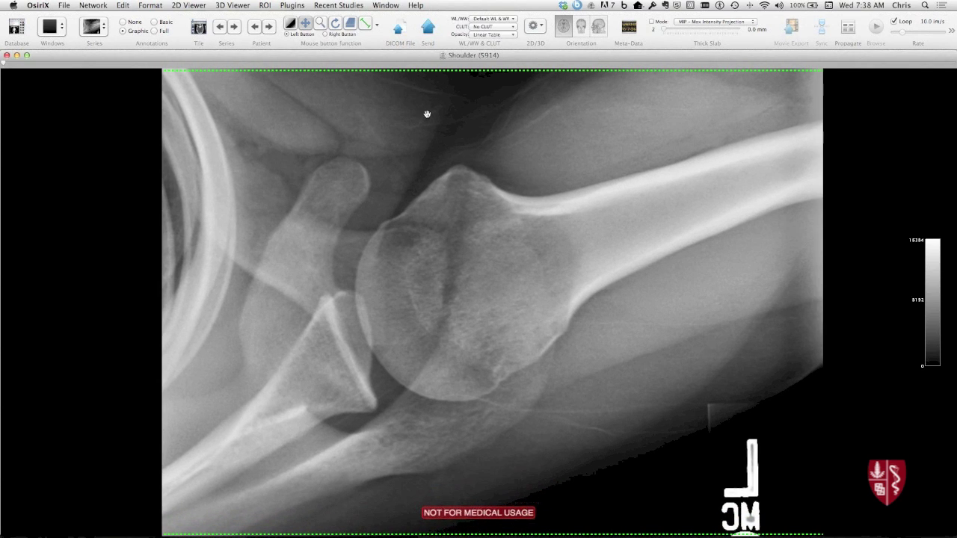
- Go to the next patient's right shoulder study and enlarge the frontal radiograph around the glenohumeral joint
key(w)
click(269, 27)
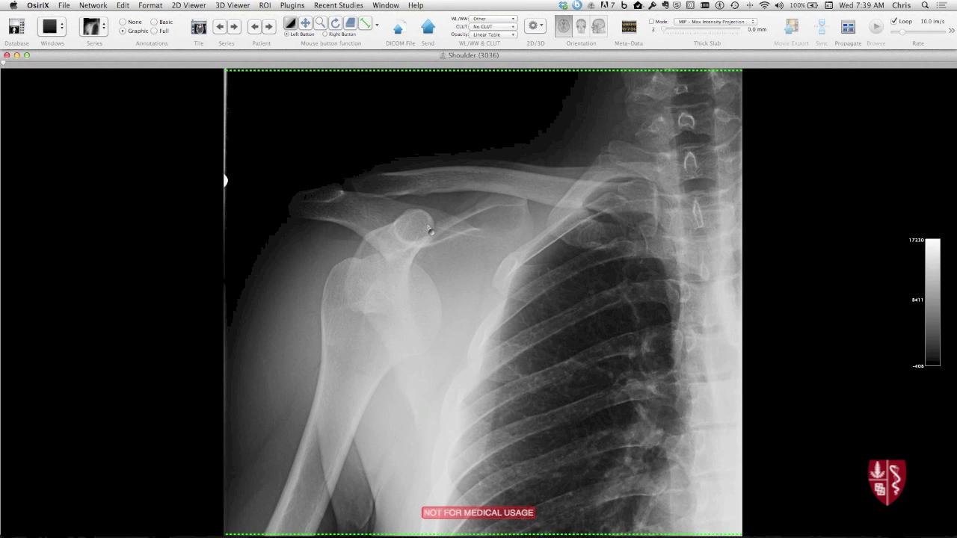
drag(455, 259, 458, 239)
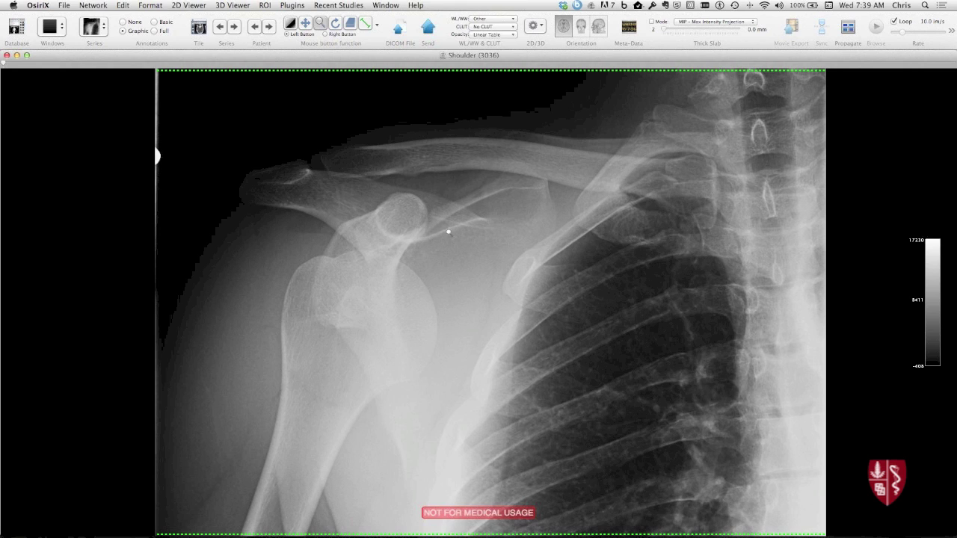
key(w)
- Page past the scapular Y view to the following radiograph, recentre it and enlarge the humeral head and glenoid
scroll(454, 252, down, 1)
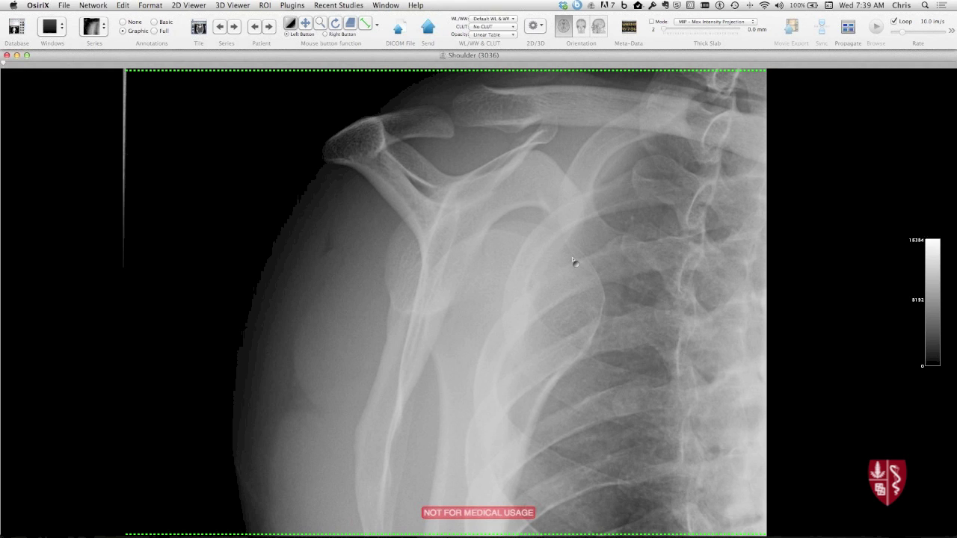
scroll(591, 254, down, 1)
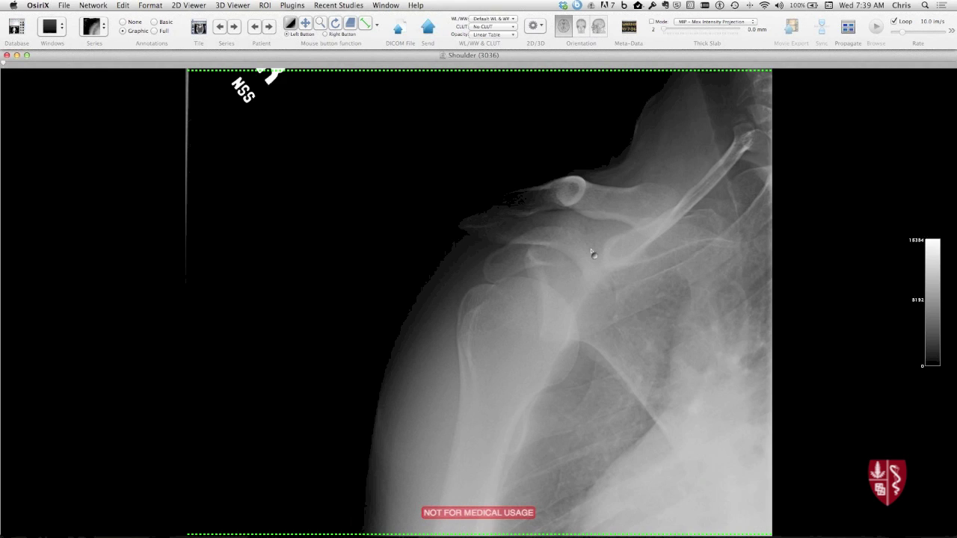
drag(612, 251, 496, 210)
key(m)
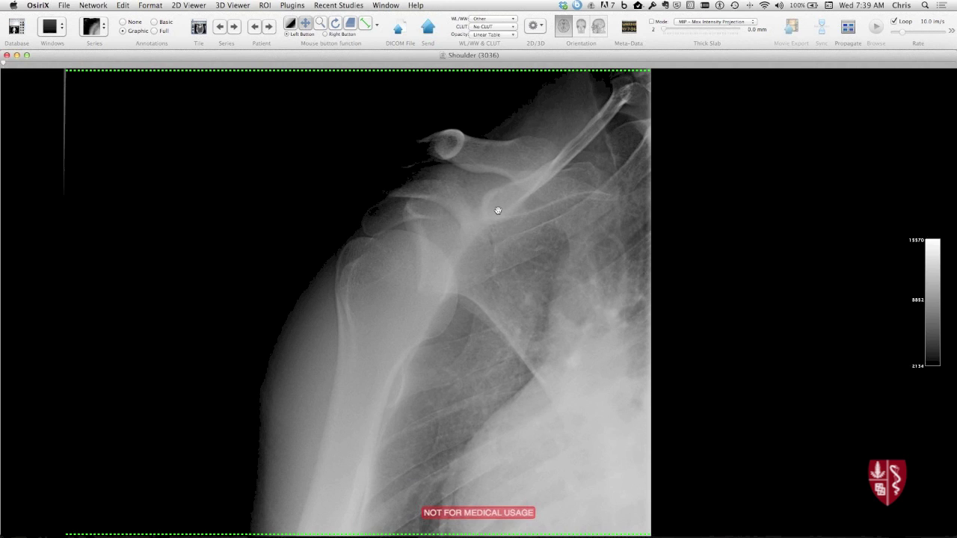
key(z)
drag(504, 222, 472, 213)
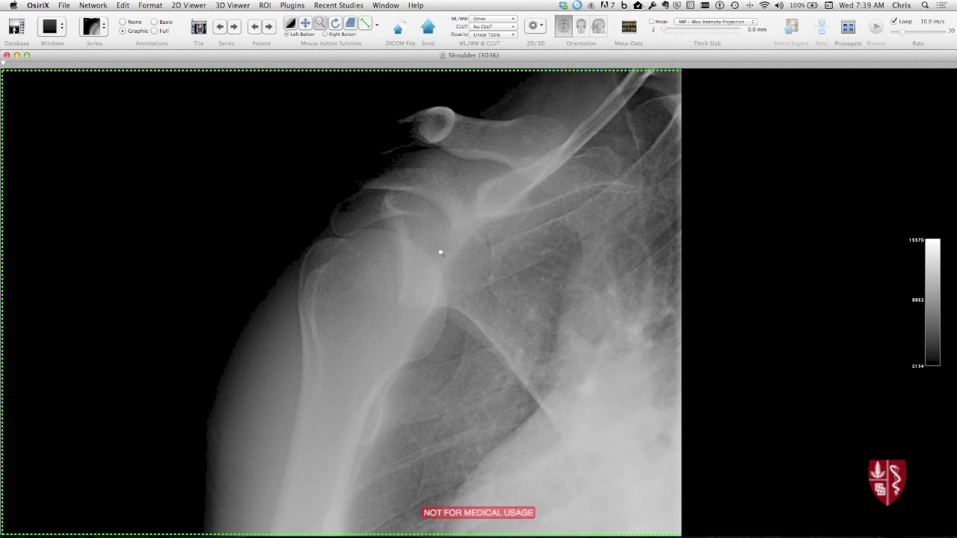
- Move on to the next patient's shoulder radiographs and examine the enlarged frontal view of the right shoulder
key(w)
click(269, 27)
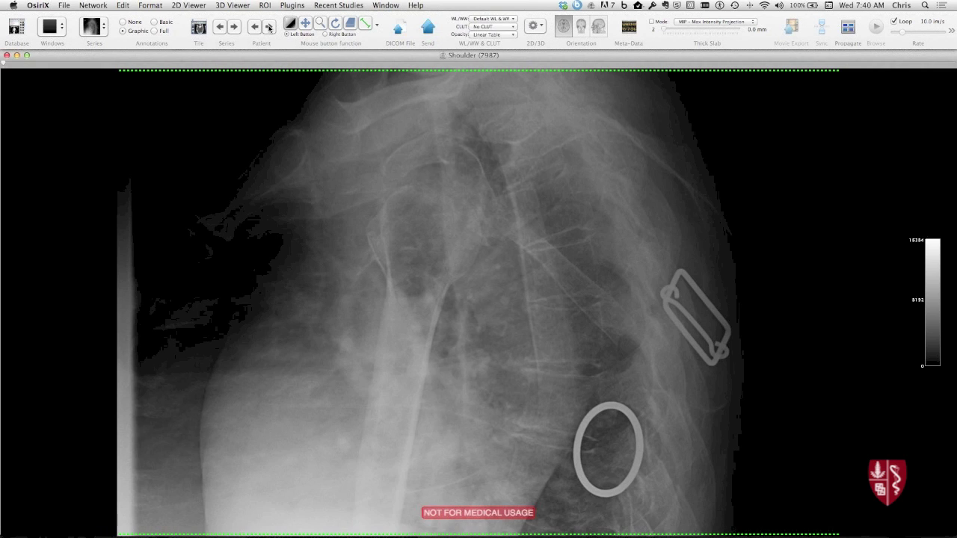
click(269, 27)
click(268, 27)
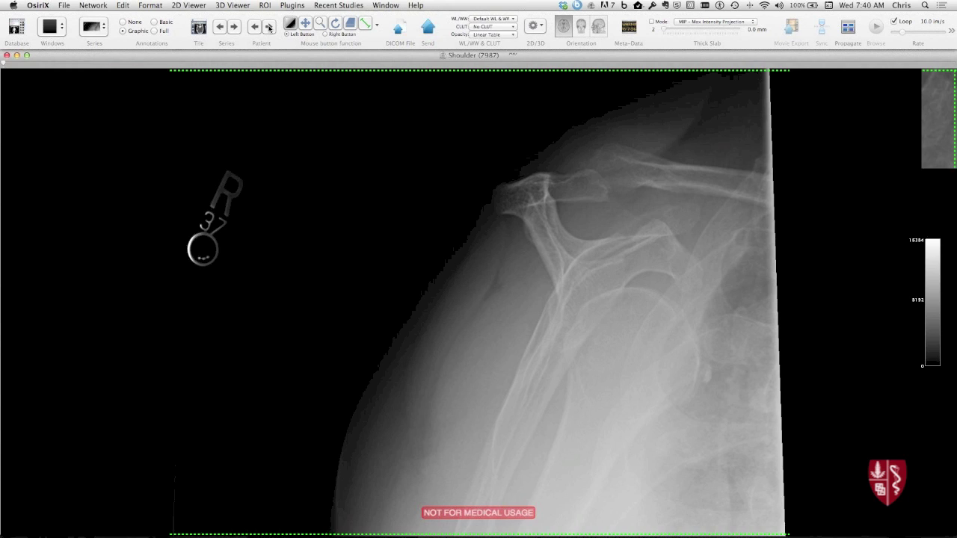
key(z)
drag(412, 150, 410, 213)
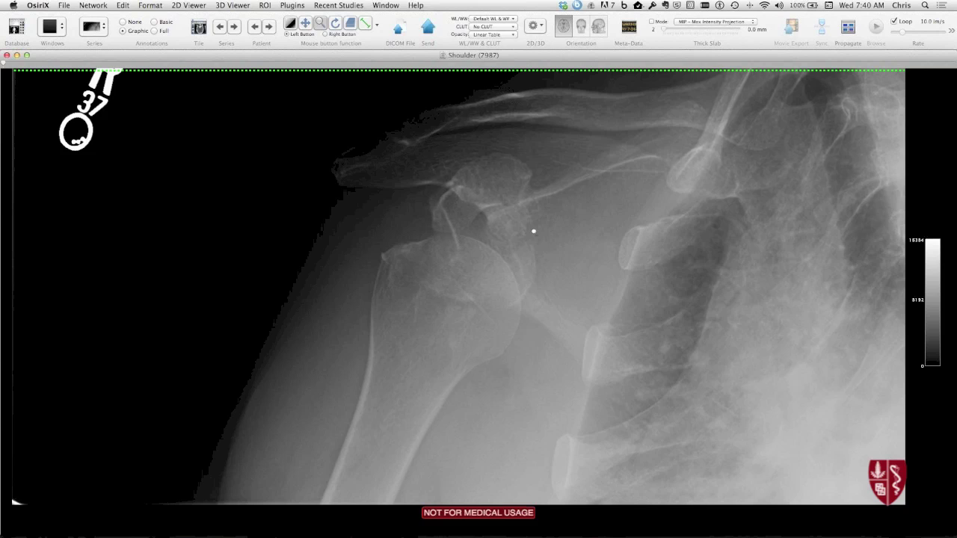
- Bring up the scapular Y view of the right shoulder and centre the humeral head in the viewer
scroll(534, 232, down, 1)
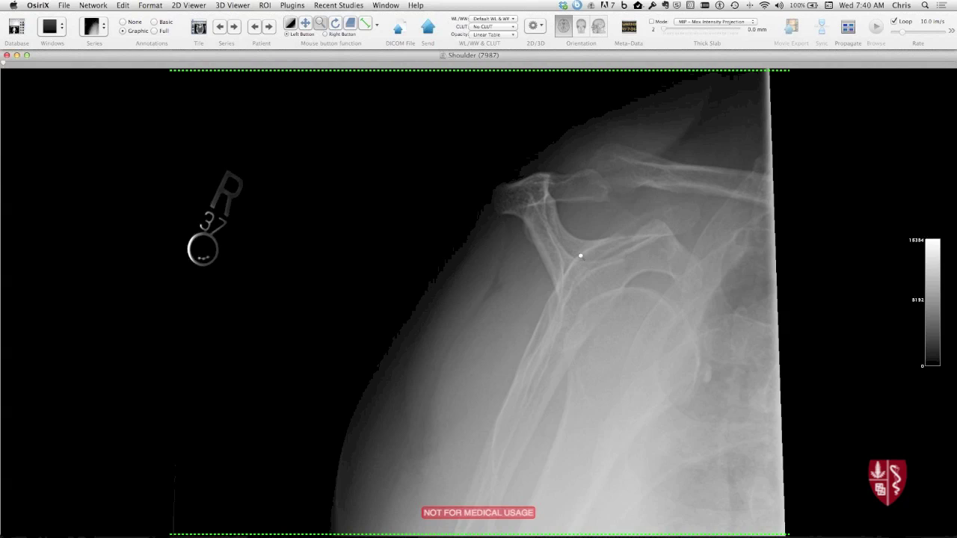
key(m)
drag(590, 256, 476, 223)
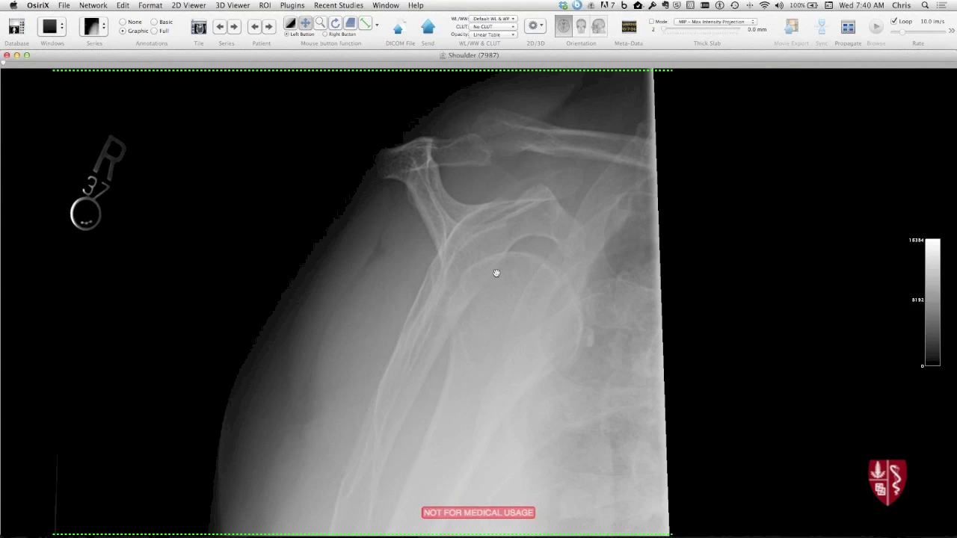
- Show the series thumbnails and open the 140-image axial SHOULDER CT series
key(super+shift+h)
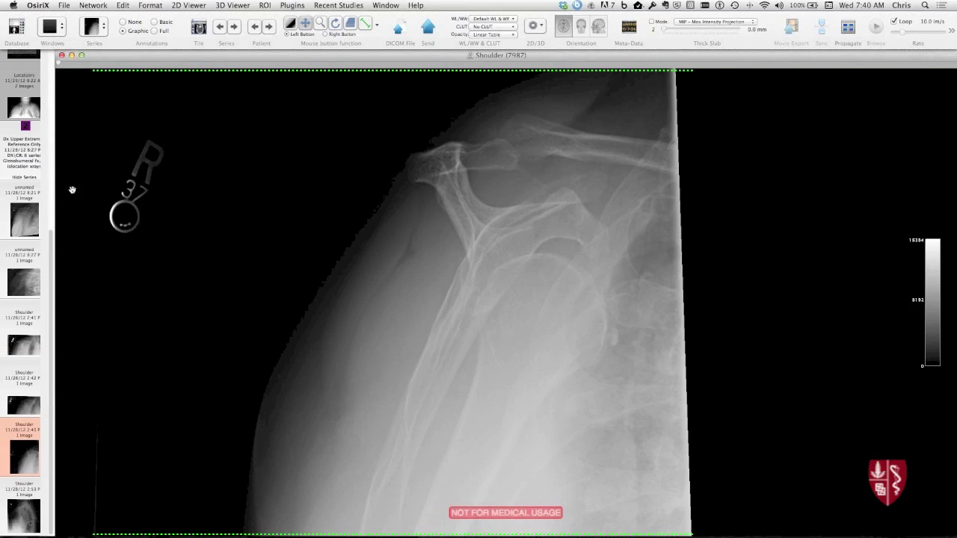
scroll(27, 112, up, 10)
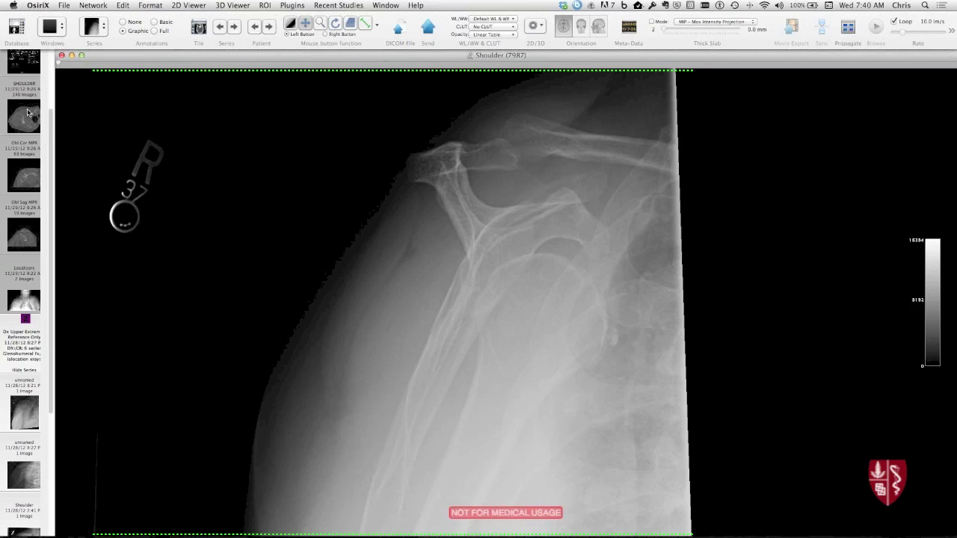
click(28, 113)
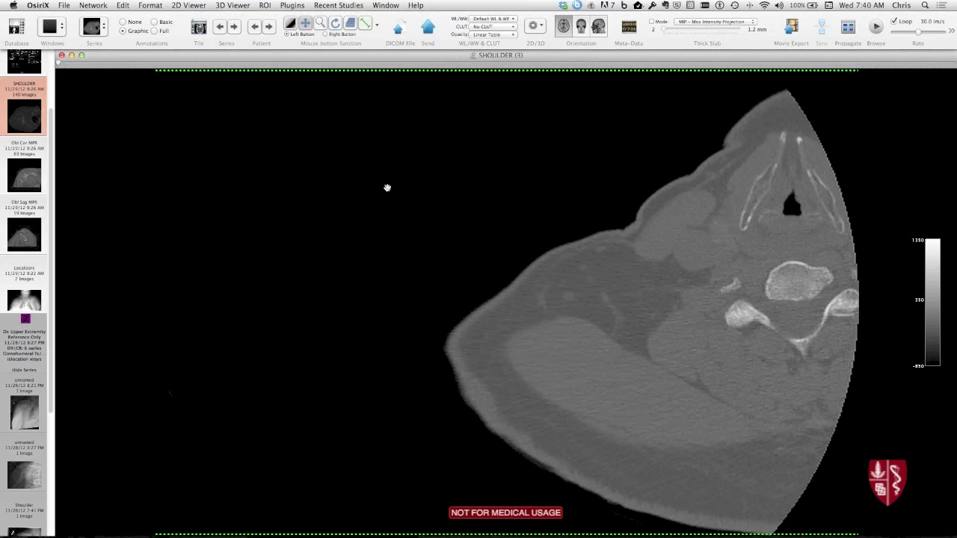
- Examine the axial CT slices from the neck down through the acromion and coracoid to the humeral head
scroll(504, 193, down, 20)
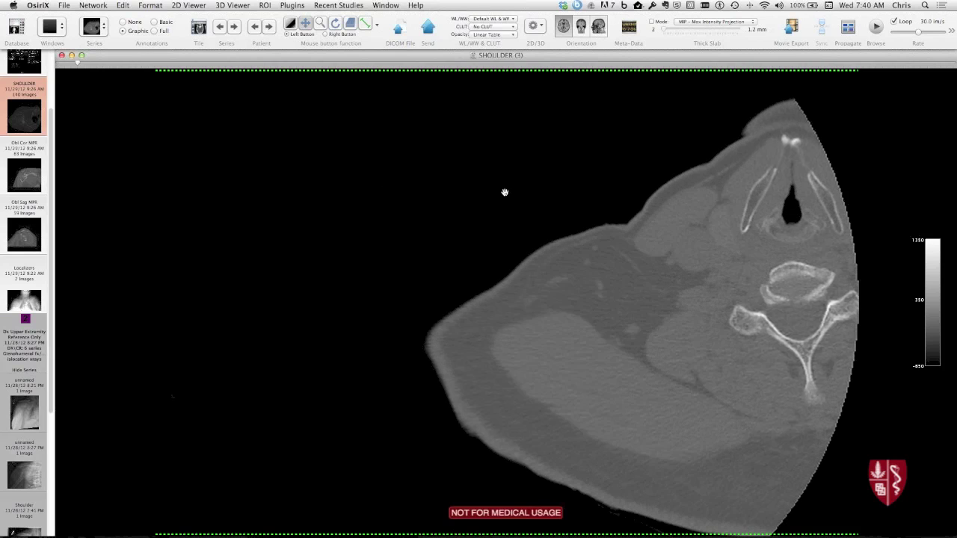
scroll(505, 193, down, 10)
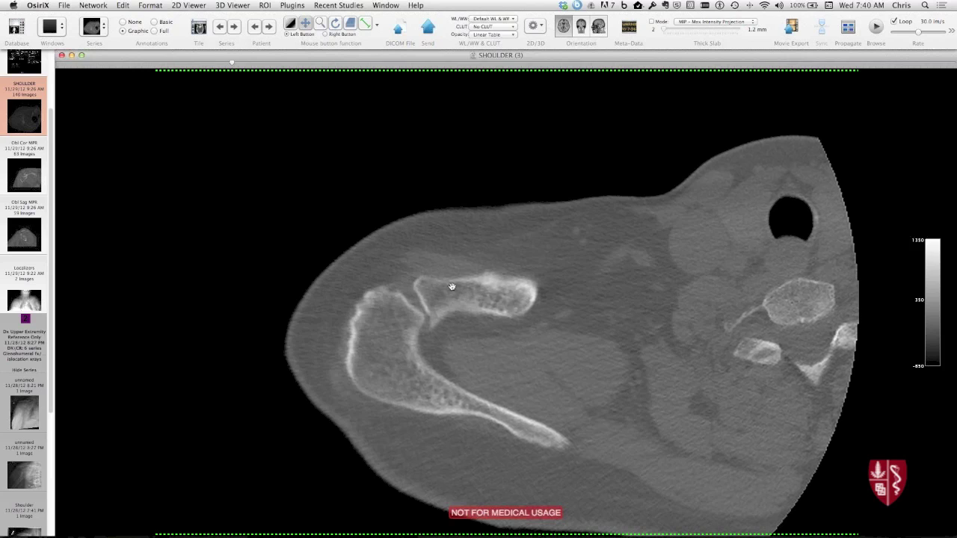
scroll(490, 230, down, 15)
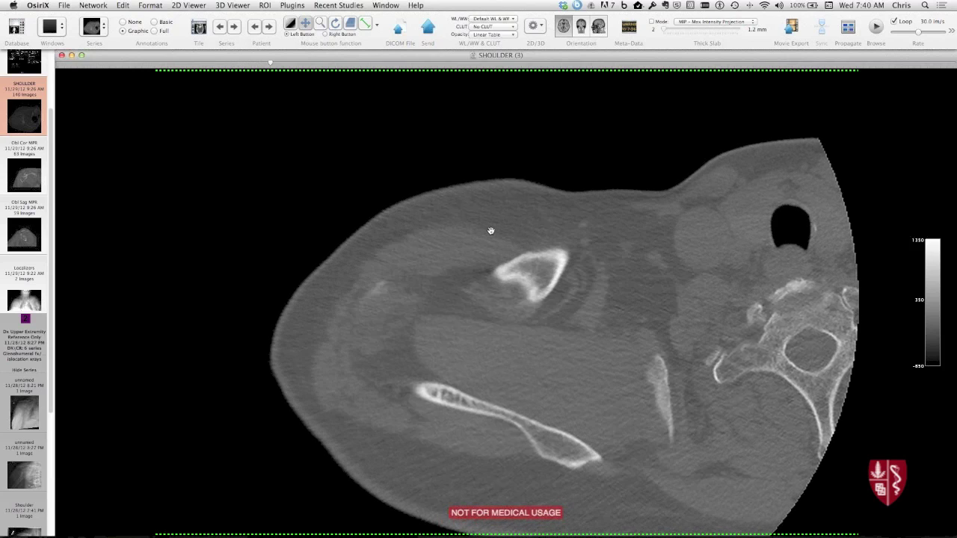
scroll(490, 230, down, 15)
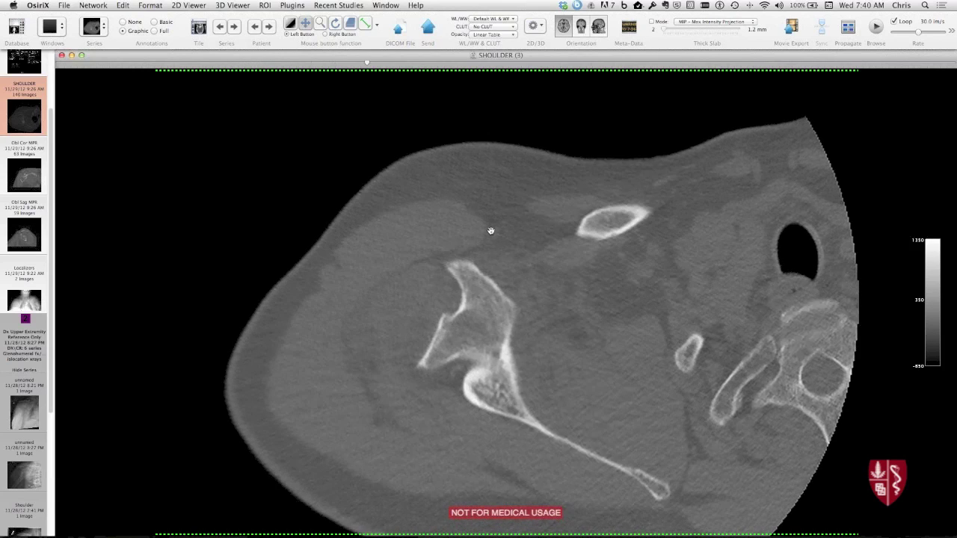
scroll(490, 230, down, 2)
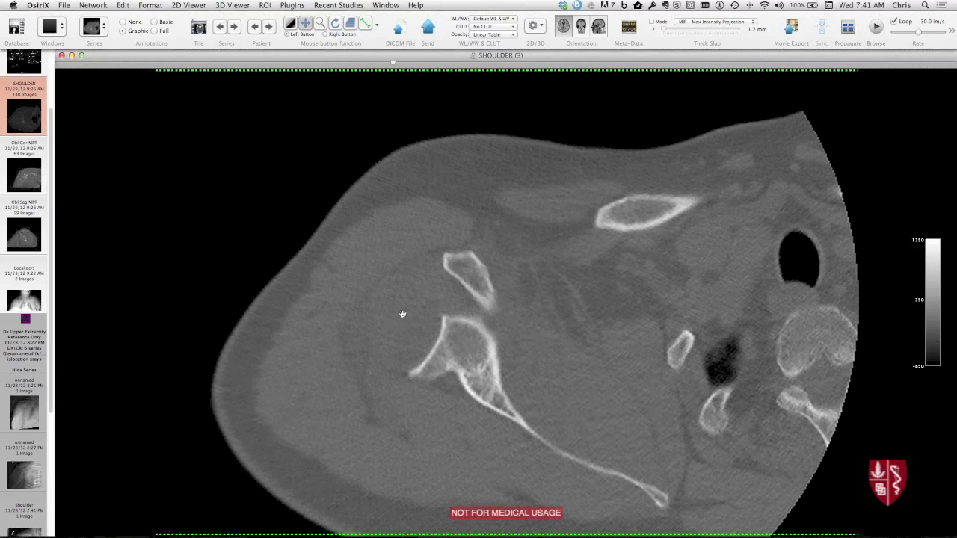
scroll(464, 330, up, 3)
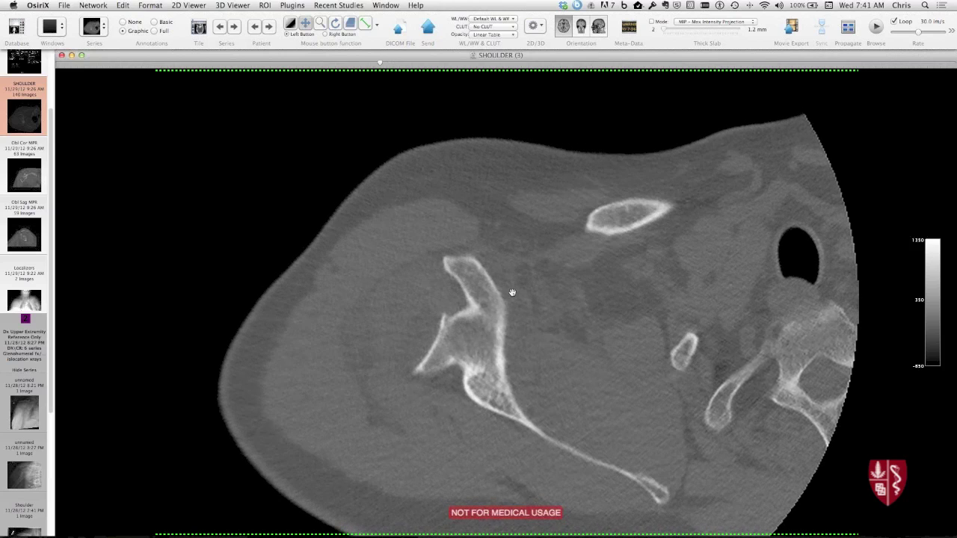
scroll(543, 267, down, 12)
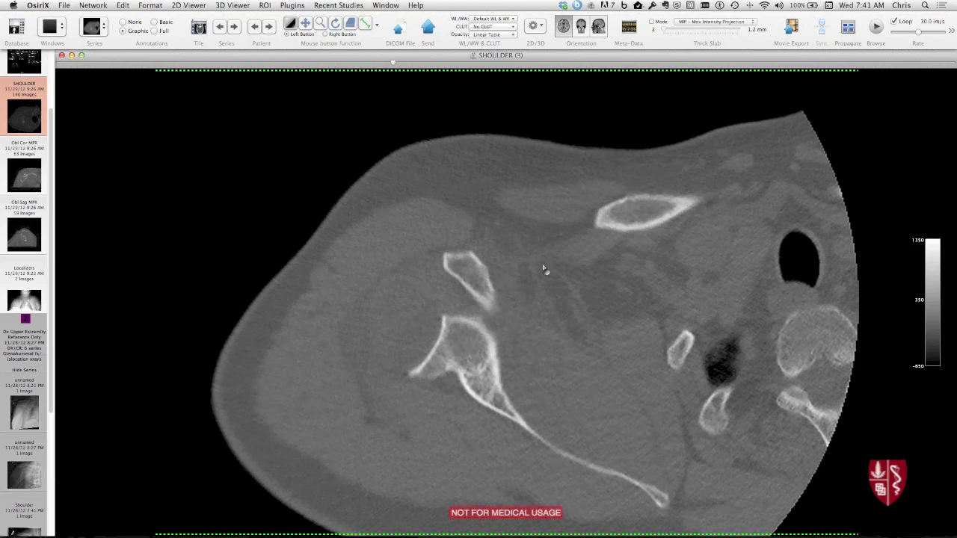
scroll(544, 269, down, 14)
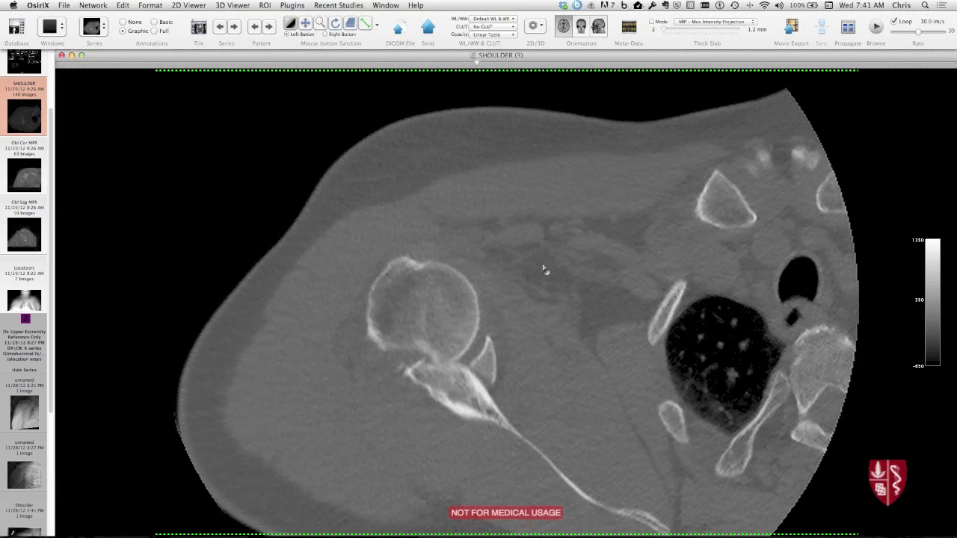
- Compare neighbouring axial CT slices where the humeral head meets the glenoid rim and the adjacent bone fragment
scroll(544, 269, up, 3)
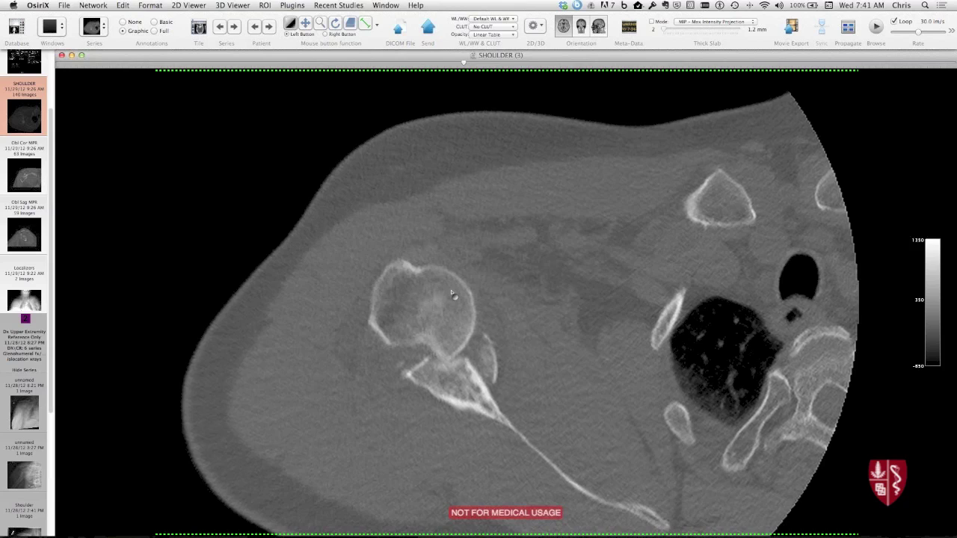
scroll(453, 295, down, 2)
scroll(452, 295, down, 1)
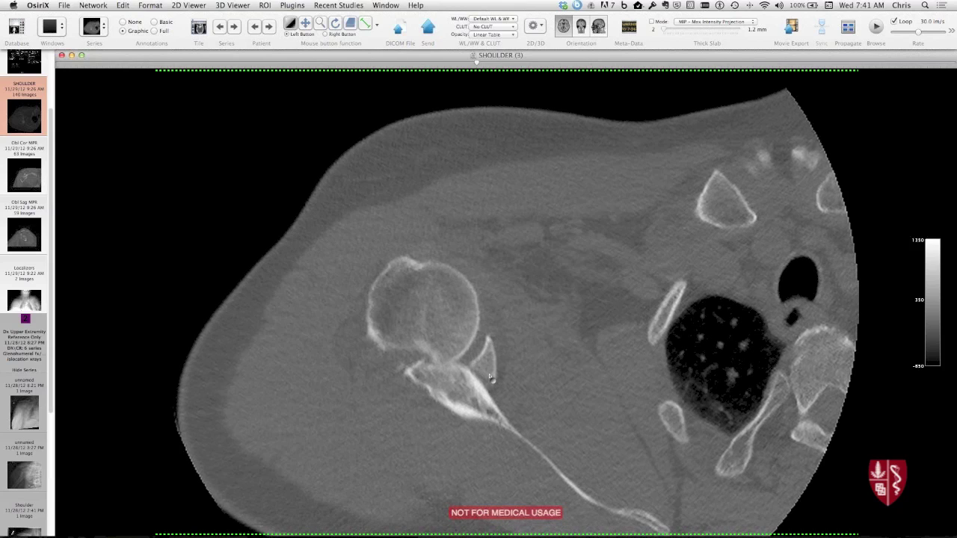
scroll(449, 351, down, 1)
scroll(449, 352, up, 2)
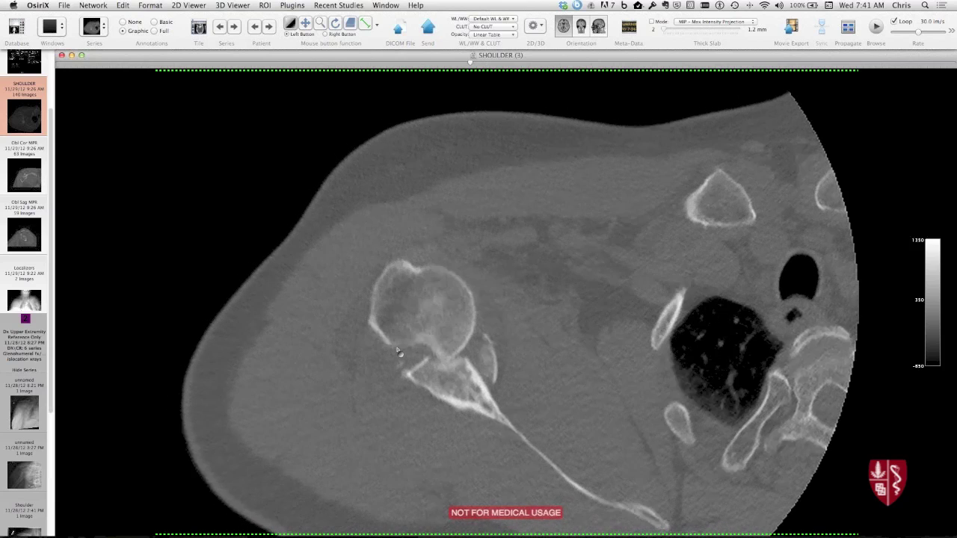
scroll(465, 305, up, 2)
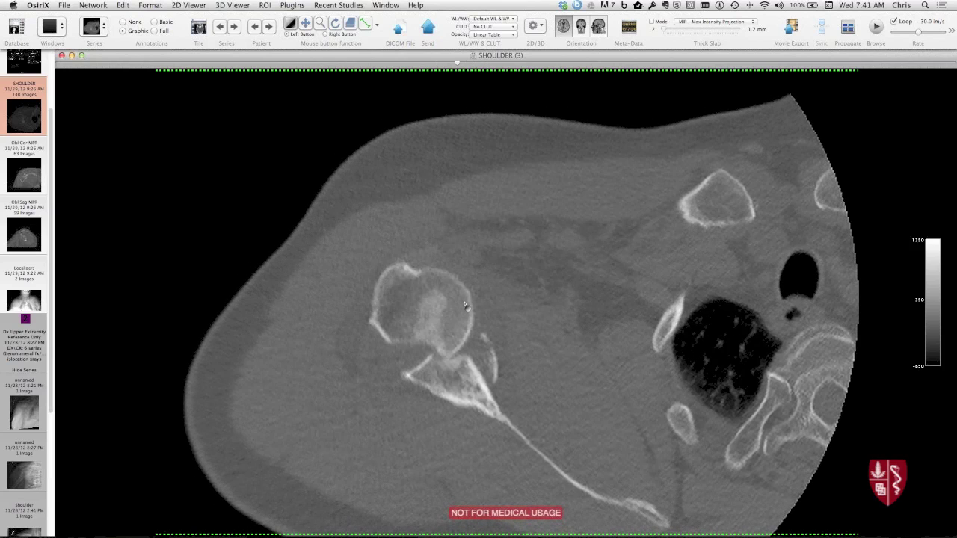
- Open the Obl Cor MPR series and examine the slices through the humeral head, glenoid and bone fragment
click(25, 172)
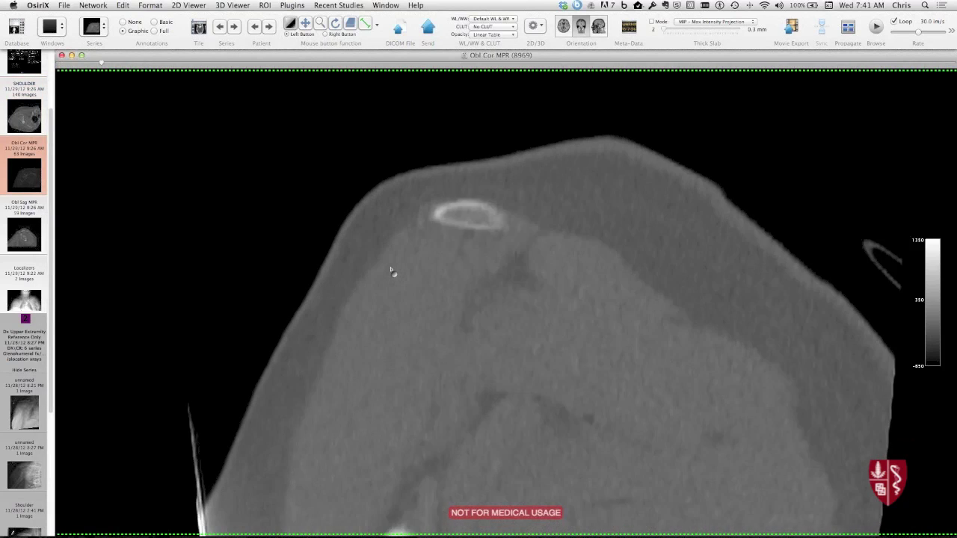
scroll(390, 271, down, 15)
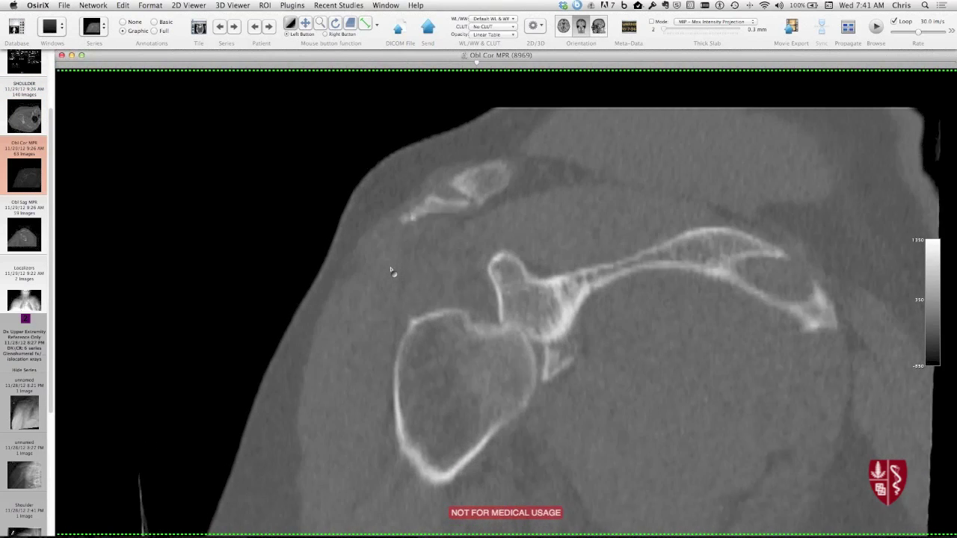
scroll(390, 271, down, 4)
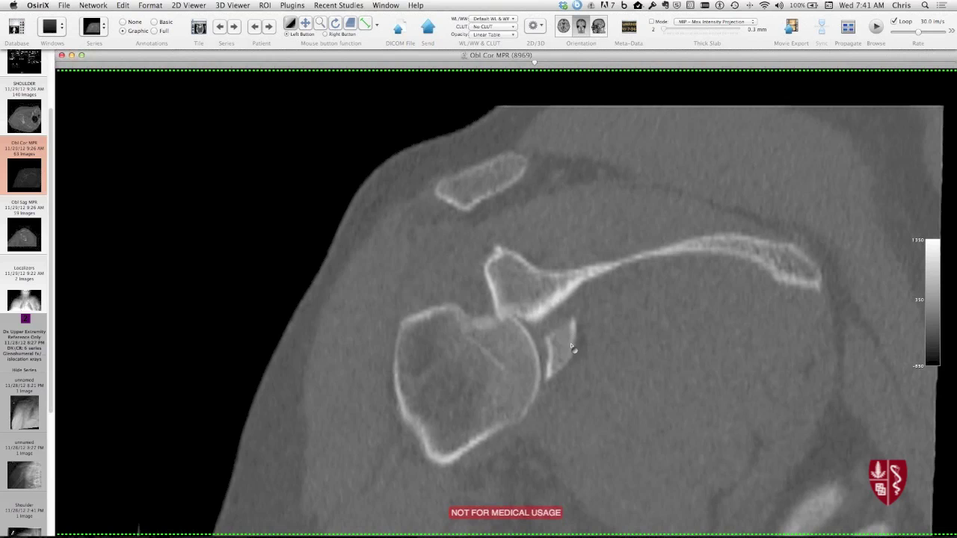
scroll(585, 329, down, 4)
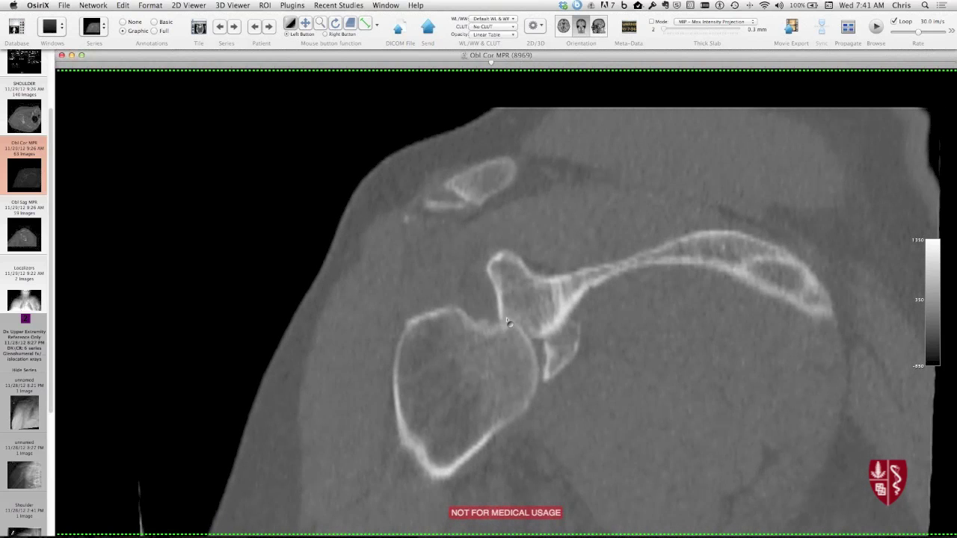
scroll(511, 333, up, 2)
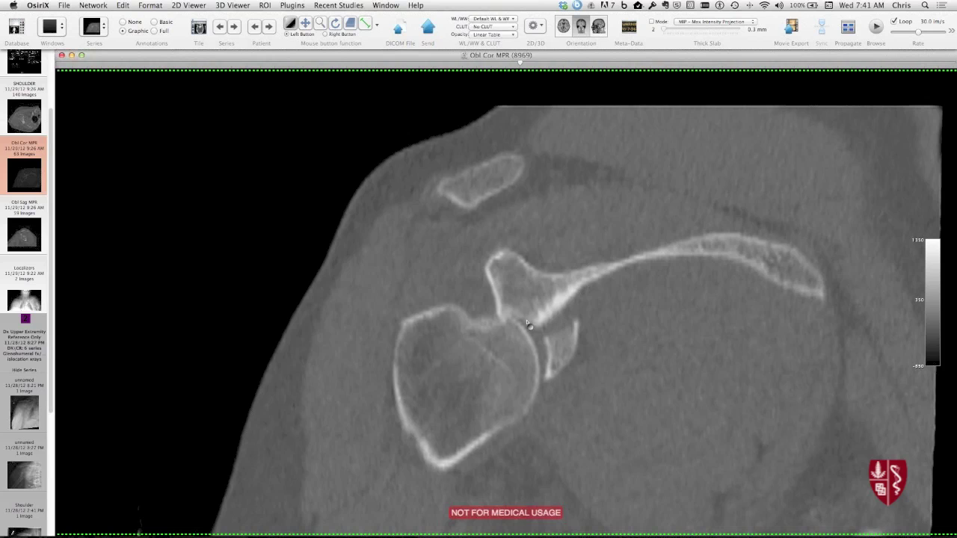
- Open the Obl Sag MPR series and examine the slices from the scapular body through the glenoid to the displaced humeral head
scroll(578, 328, up, 1)
scroll(577, 328, down, 4)
click(25, 225)
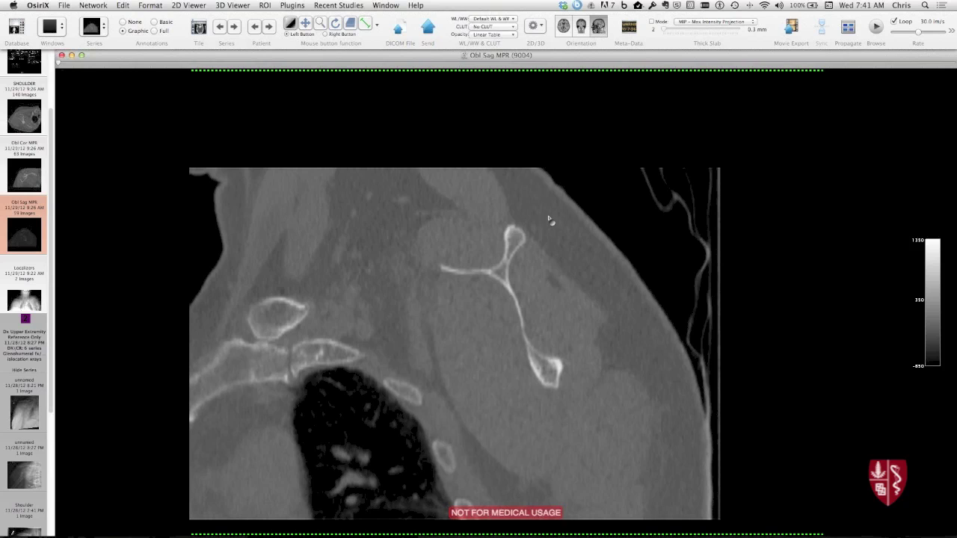
scroll(547, 218, down, 3)
scroll(545, 221, up, 5)
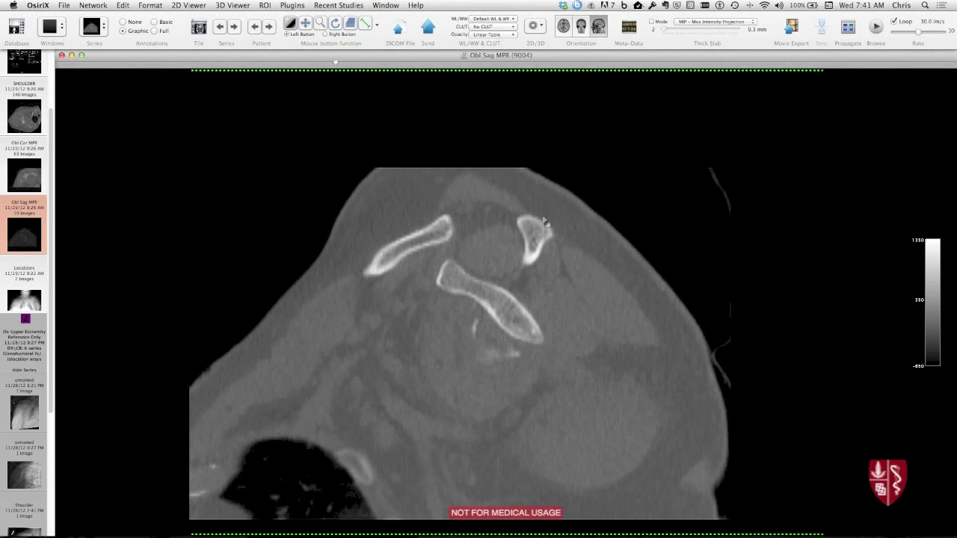
scroll(545, 222, up, 10)
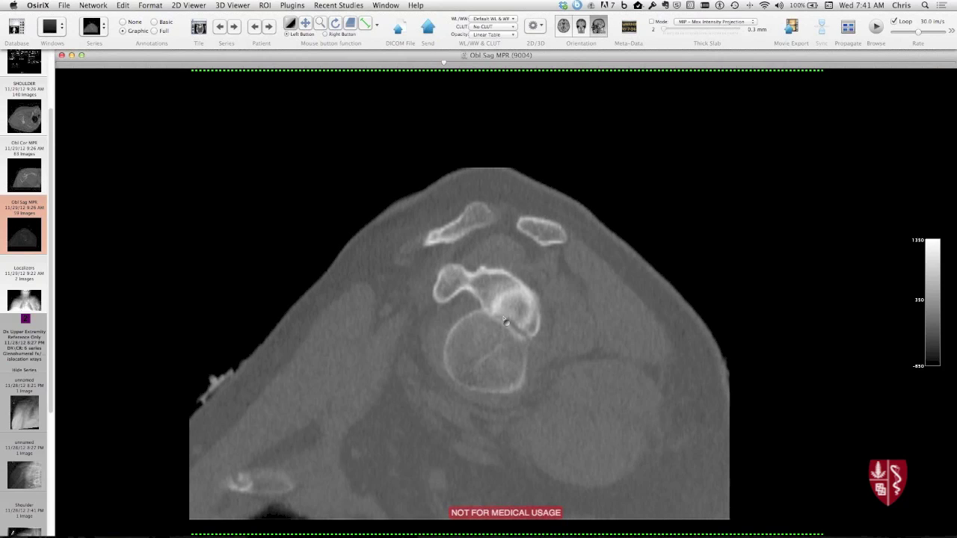
scroll(600, 327, up, 5)
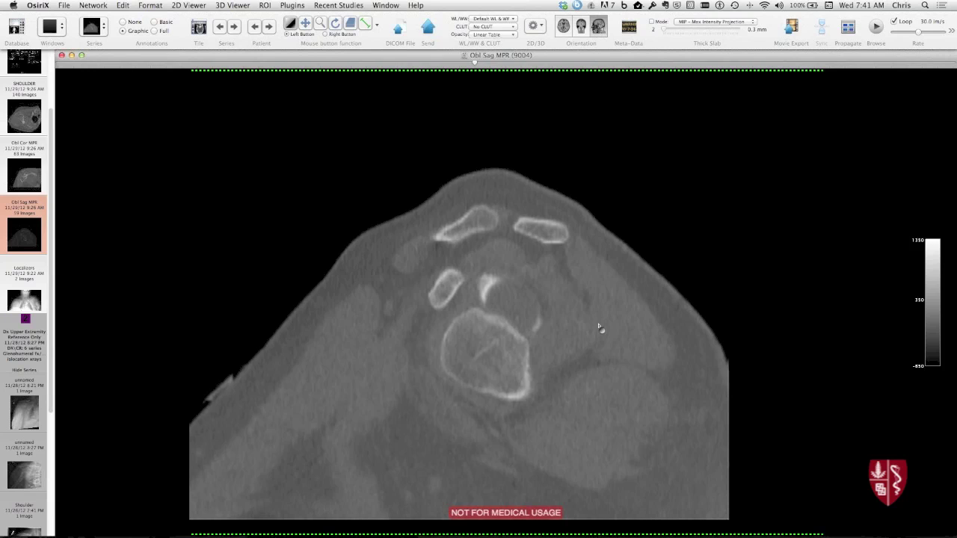
scroll(600, 327, down, 6)
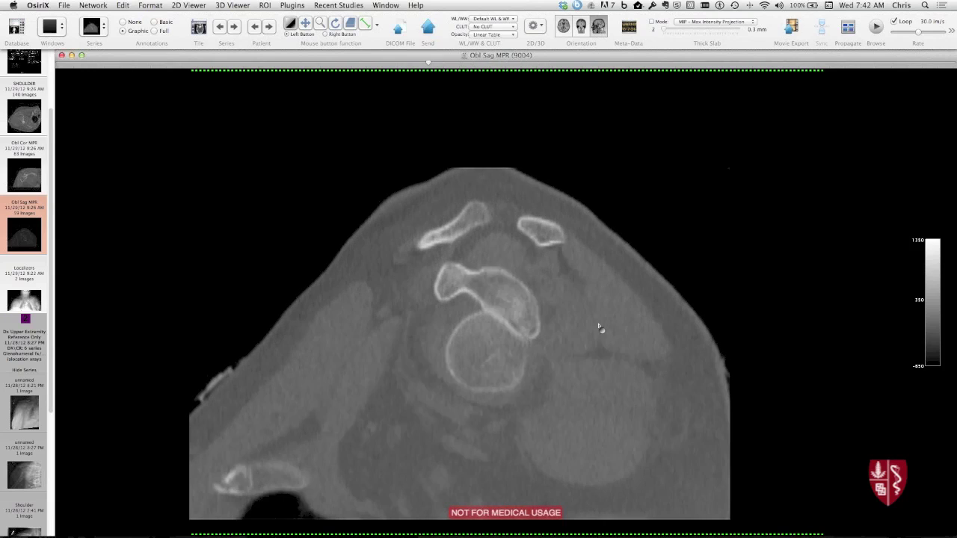
scroll(600, 328, down, 4)
- Switch to the next patient's humerus radiograph, show the series thumbnails and open the Obl Sag MPR CT series
click(268, 27)
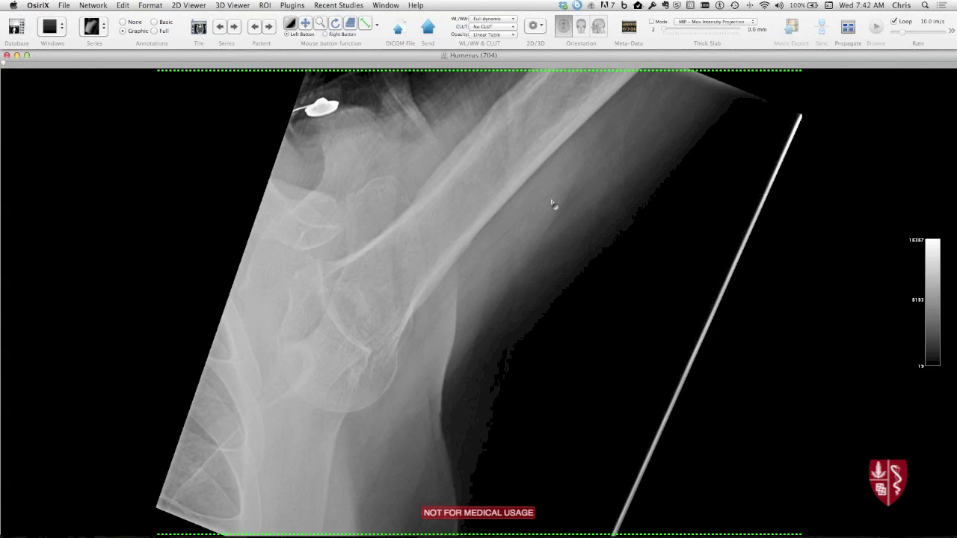
key(super+t)
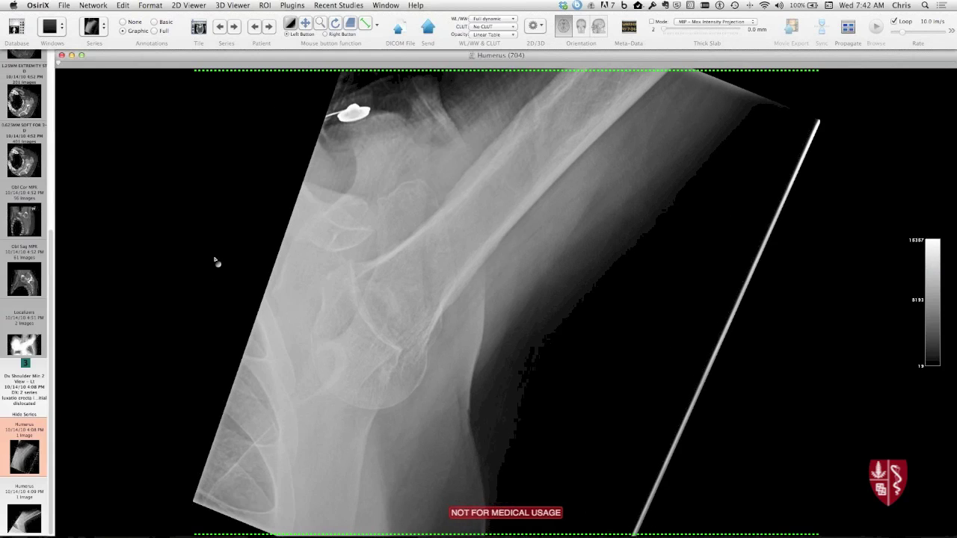
click(26, 273)
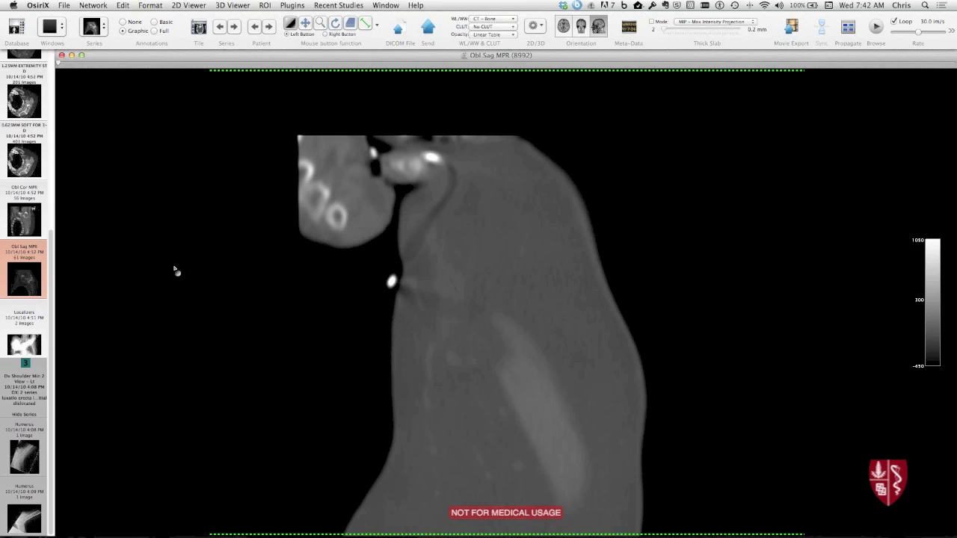
- Examine the Obl Sag MPR slices where the humeral head meets the lower glenoid, comparing neighbouring images
scroll(646, 218, down, 1)
scroll(646, 218, down, 20)
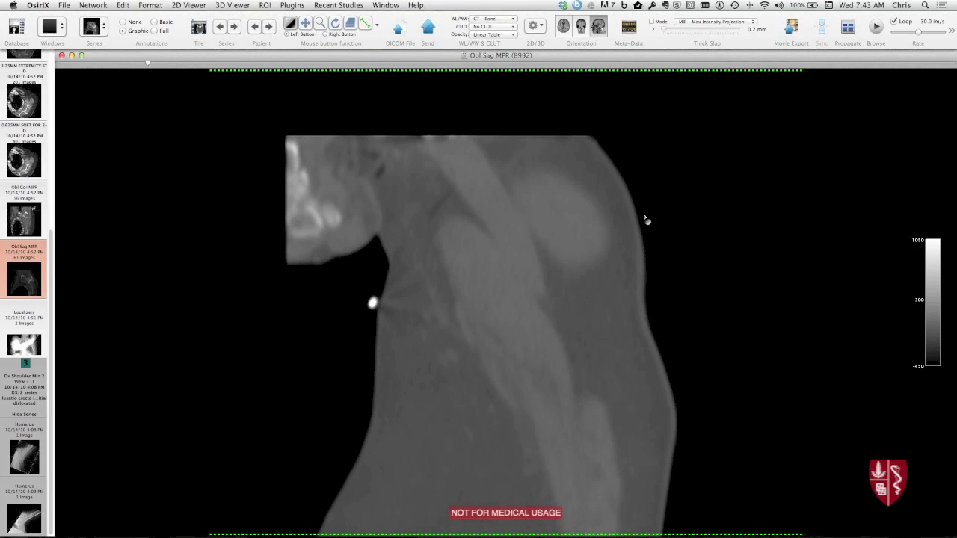
scroll(645, 218, down, 10)
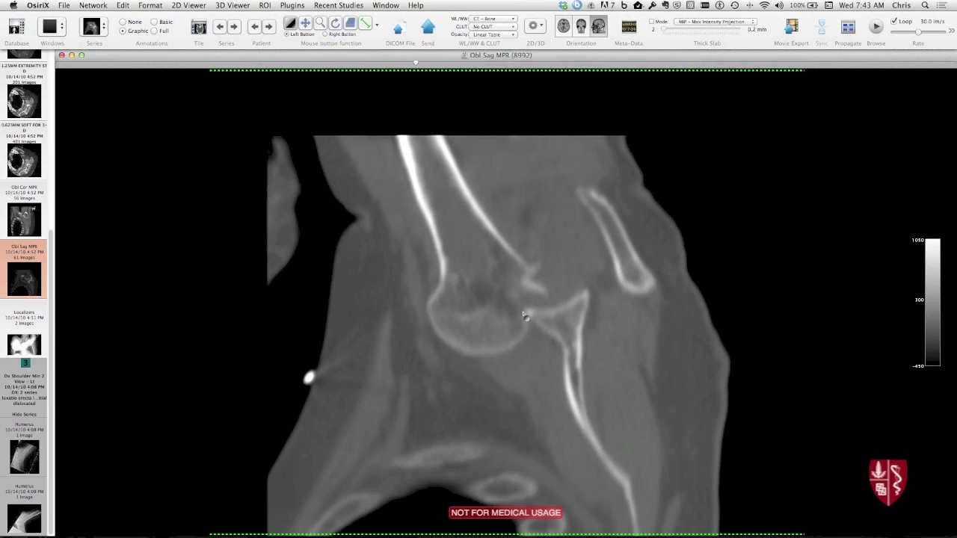
scroll(439, 179, down, 5)
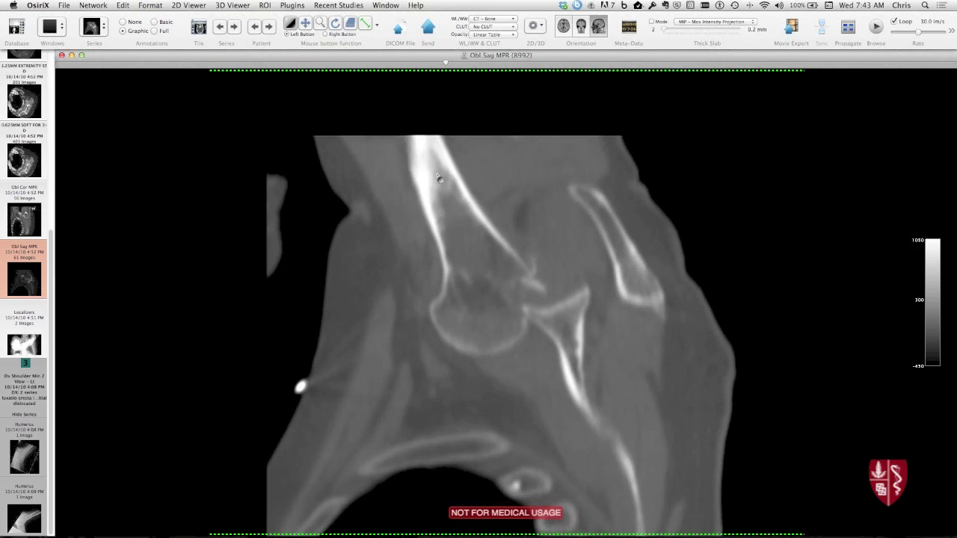
scroll(440, 180, up, 5)
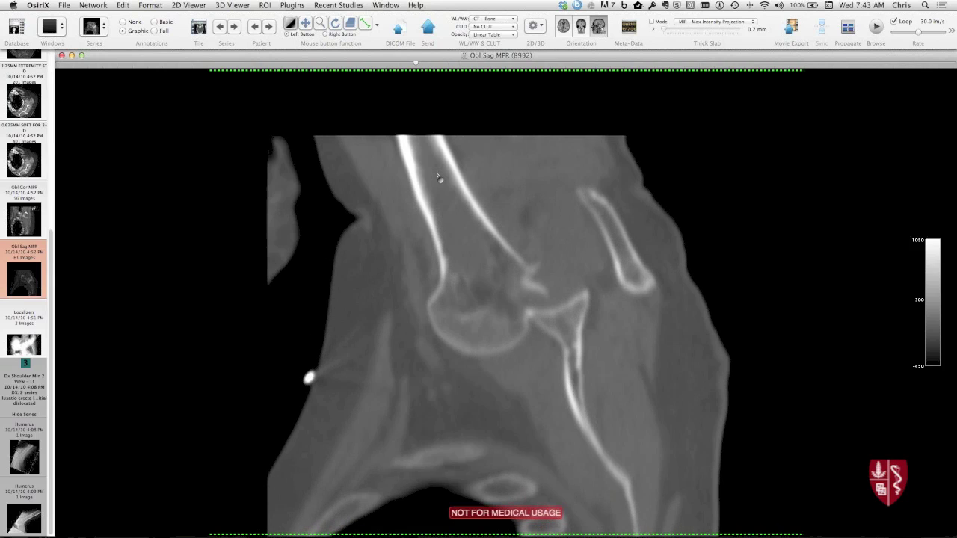
scroll(439, 177, down, 2)
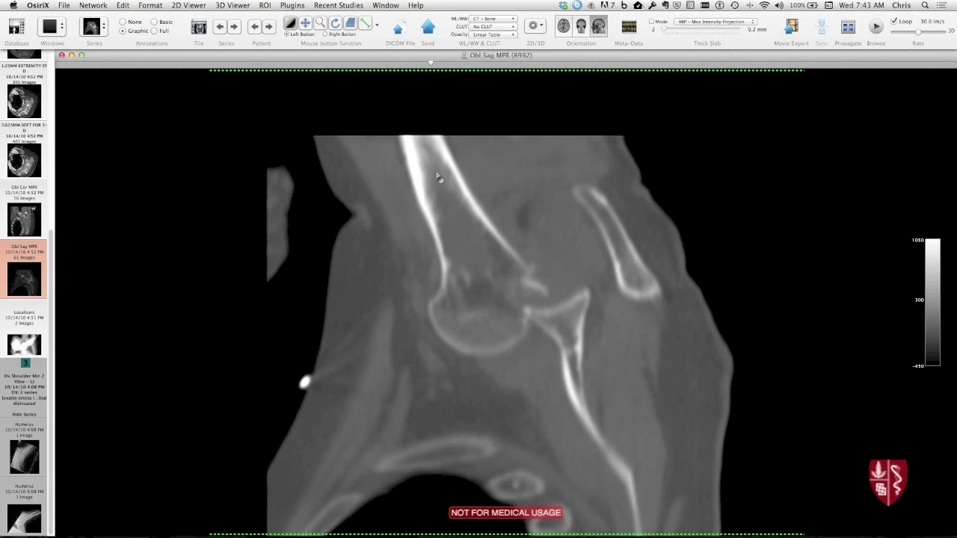
scroll(439, 177, up, 2)
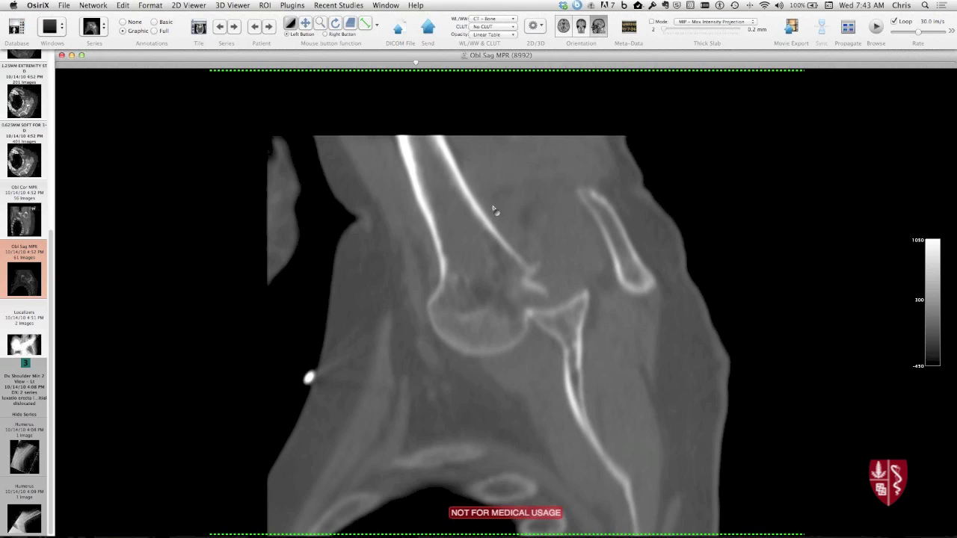
- Open the next patient's shoulder study, go to the SHOULDER EXTERNAL radiograph and enlarge it around the humeral head
click(268, 27)
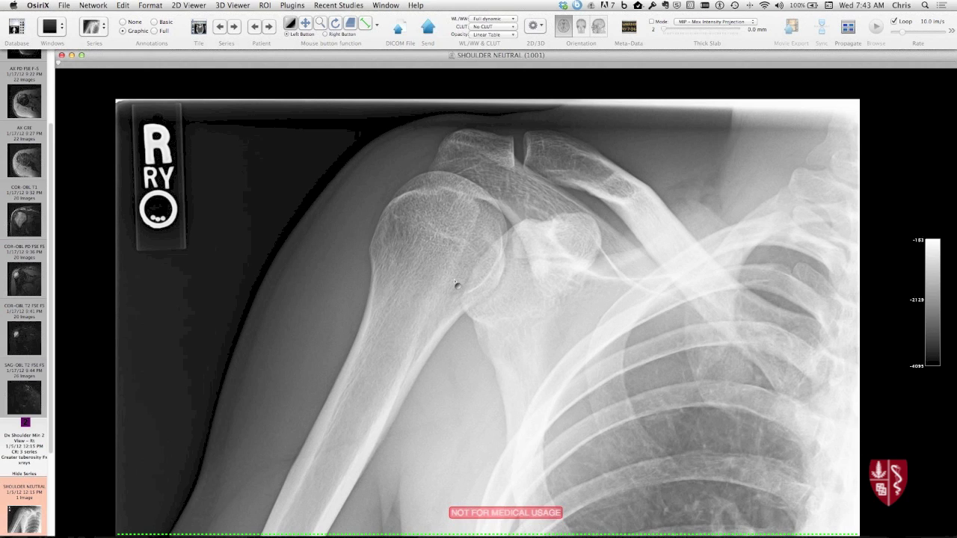
key(Down)
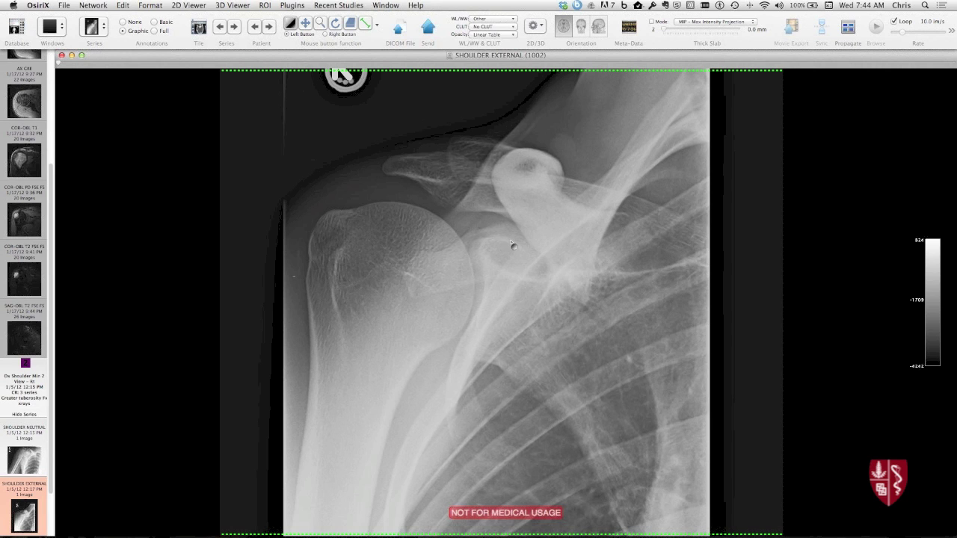
key(z)
drag(496, 285, 574, 262)
key(m)
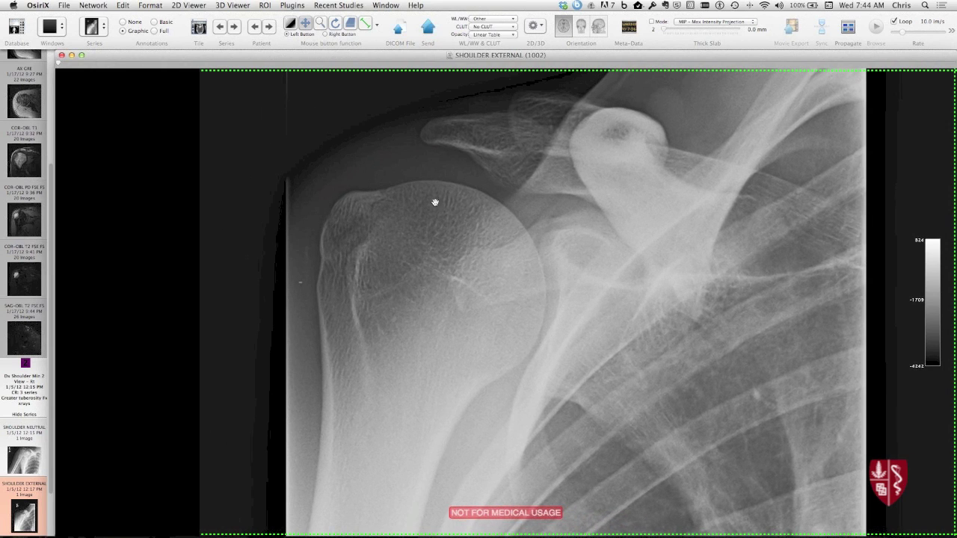
key(w)
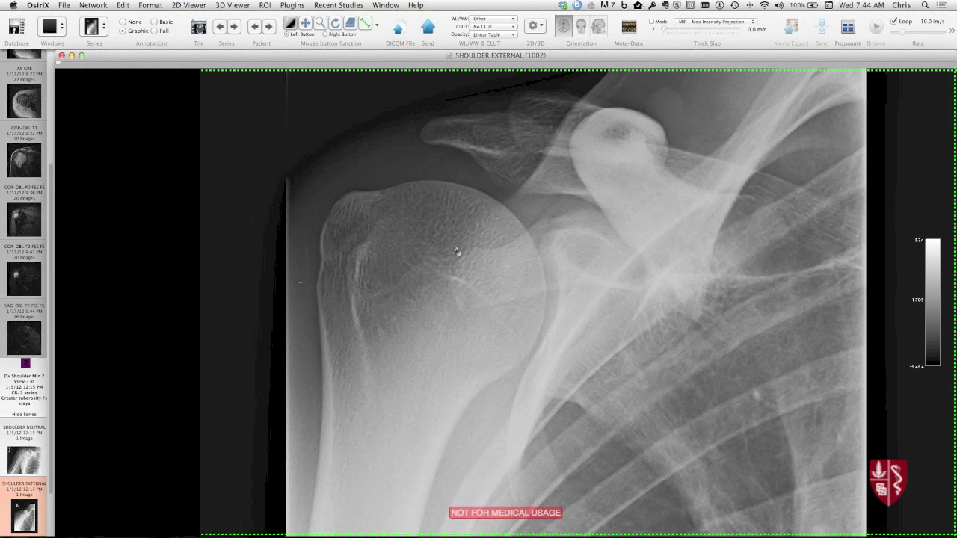
- Check the SHOULDER AXILLARY radiograph and display the COR-OBL T1 and COR-OBL PD FSE FS MRI series side by side
key(Down)
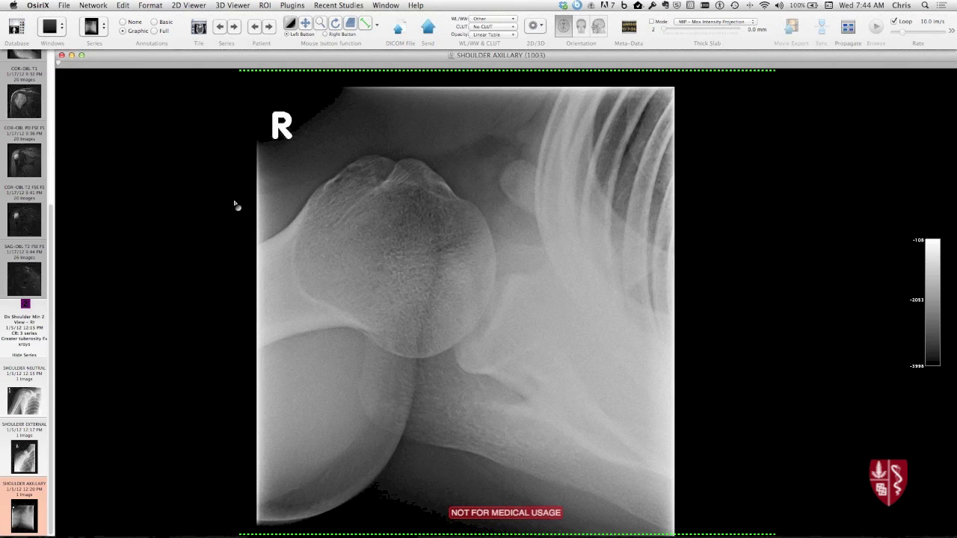
key(Up)
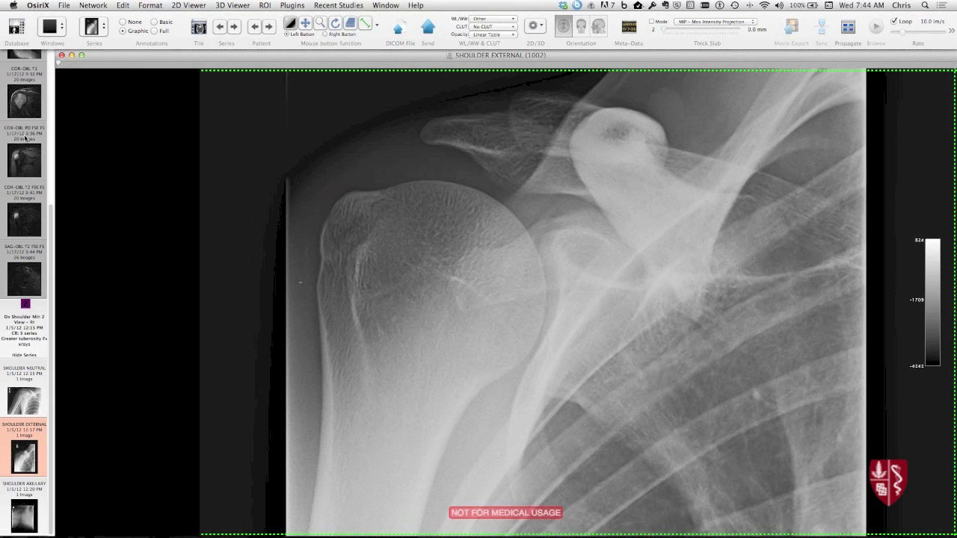
click(33, 106)
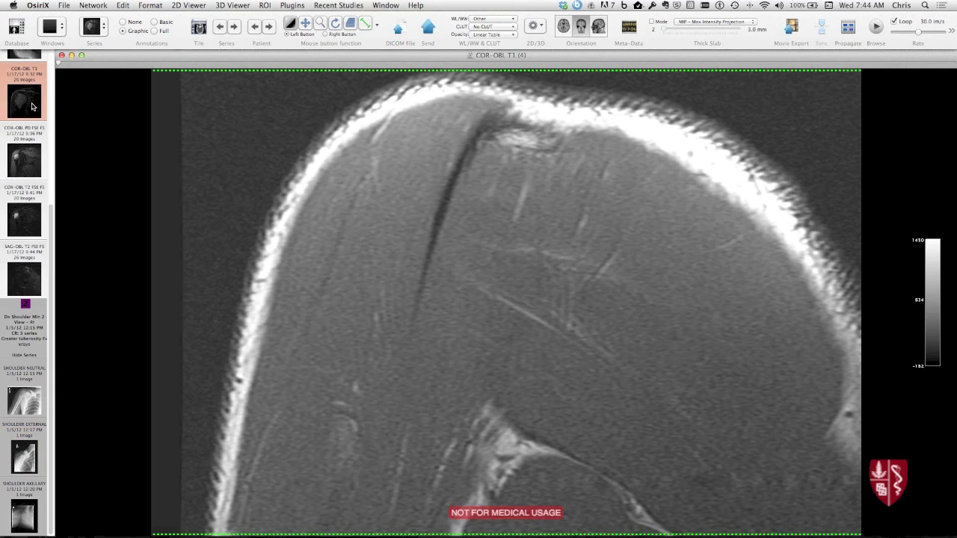
double_click(33, 168)
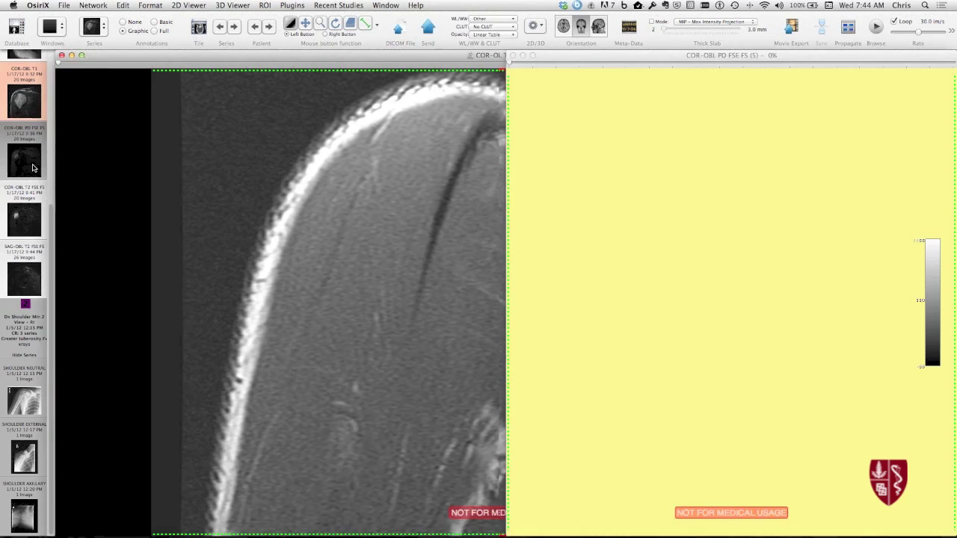
- Compare matching COR-OBL T1 and PD FSE FS slices through the greater tuberosity and humeral head
scroll(268, 196, down, 6)
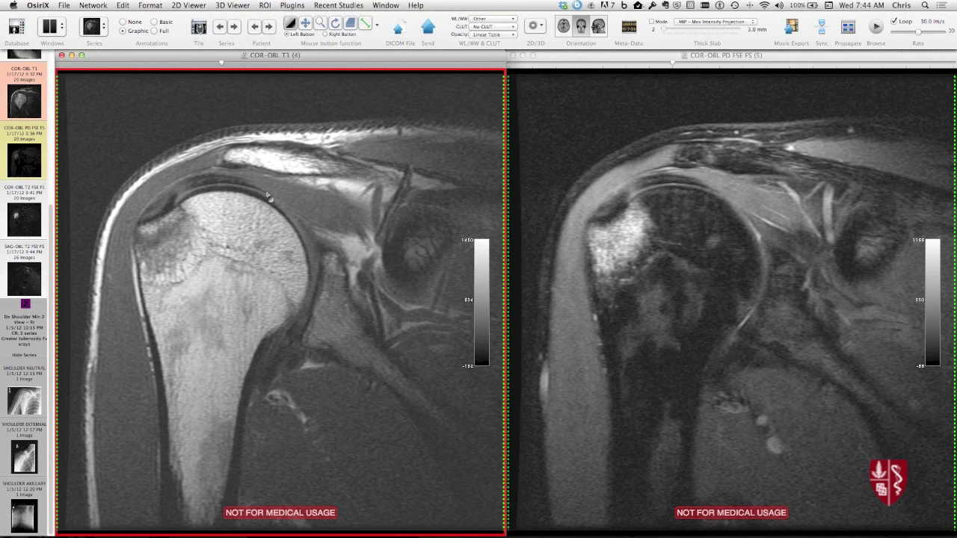
scroll(268, 196, down, 3)
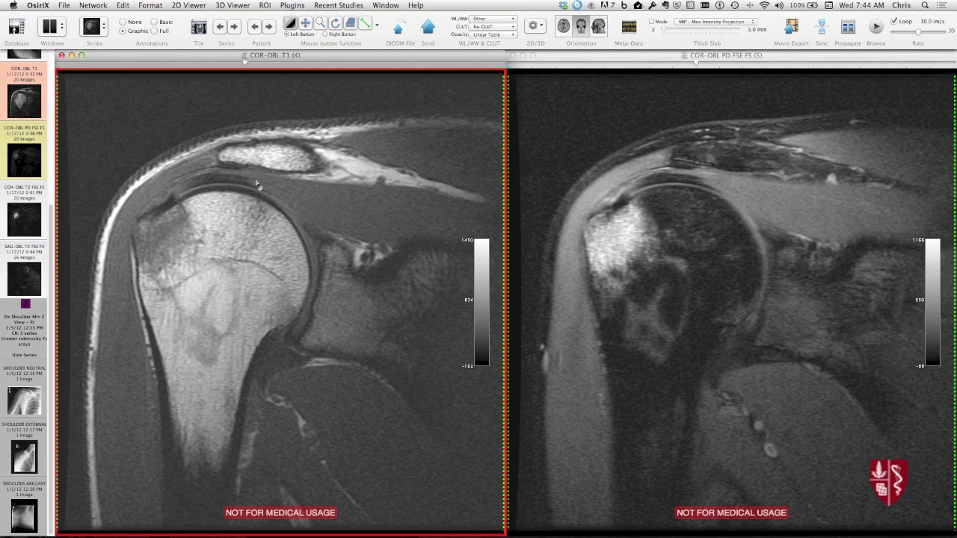
scroll(196, 215, down, 3)
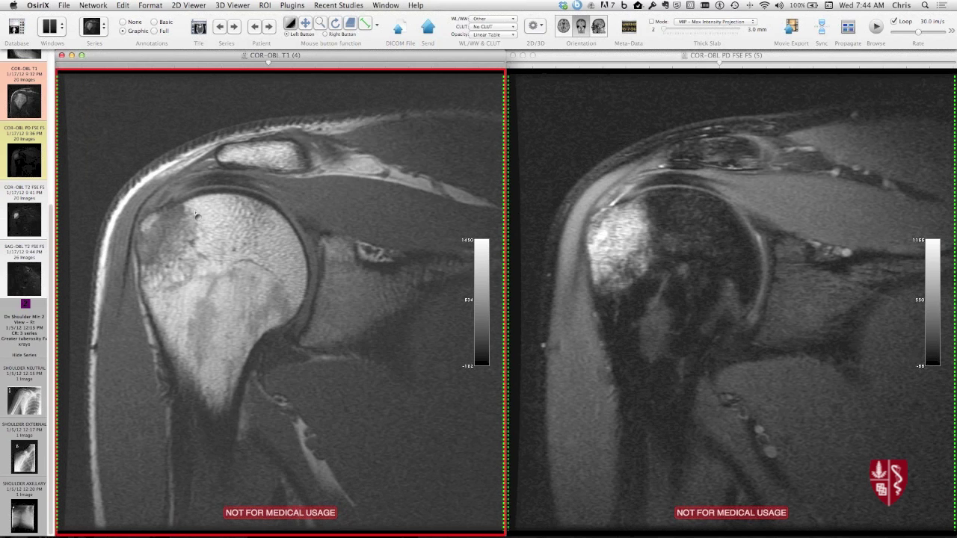
scroll(196, 214, up, 3)
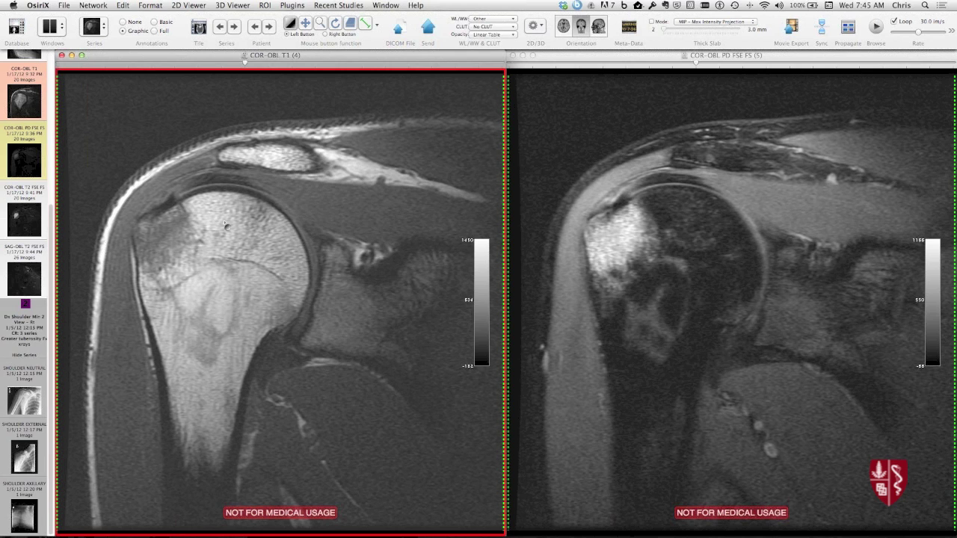
scroll(228, 226, up, 1)
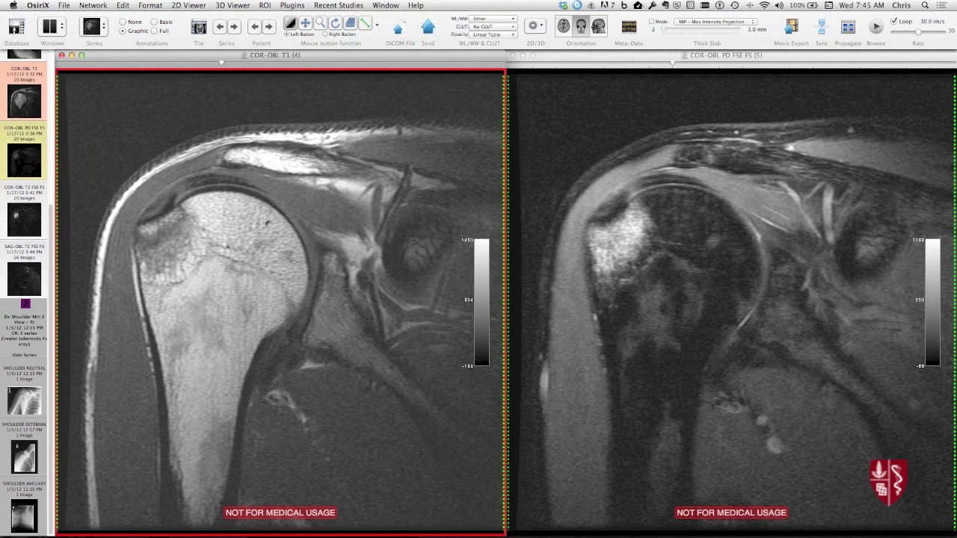
scroll(265, 220, down, 3)
scroll(266, 220, down, 1)
scroll(265, 220, up, 1)
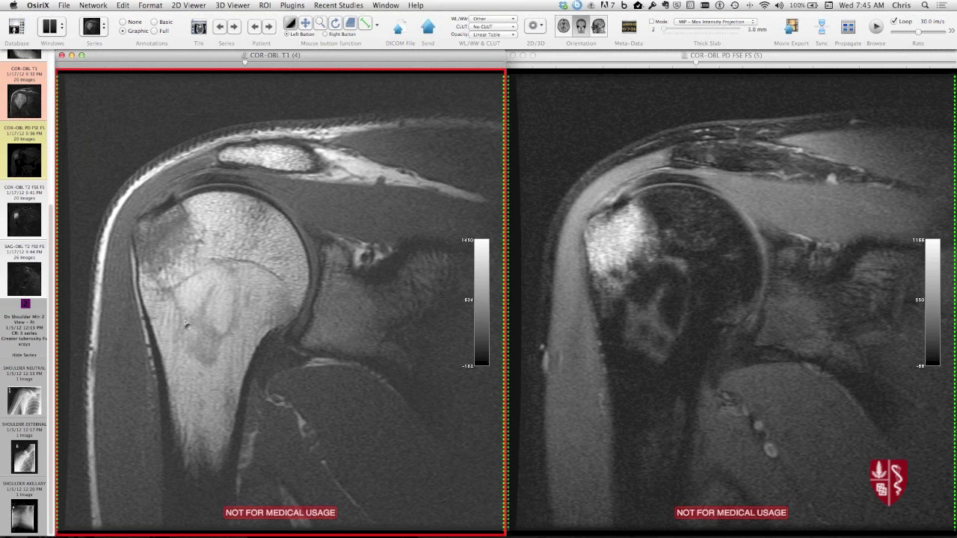
- Close the side-by-side comparison and bring the SHOULDER EXTERNAL radiograph back in a single viewer
click(33, 396)
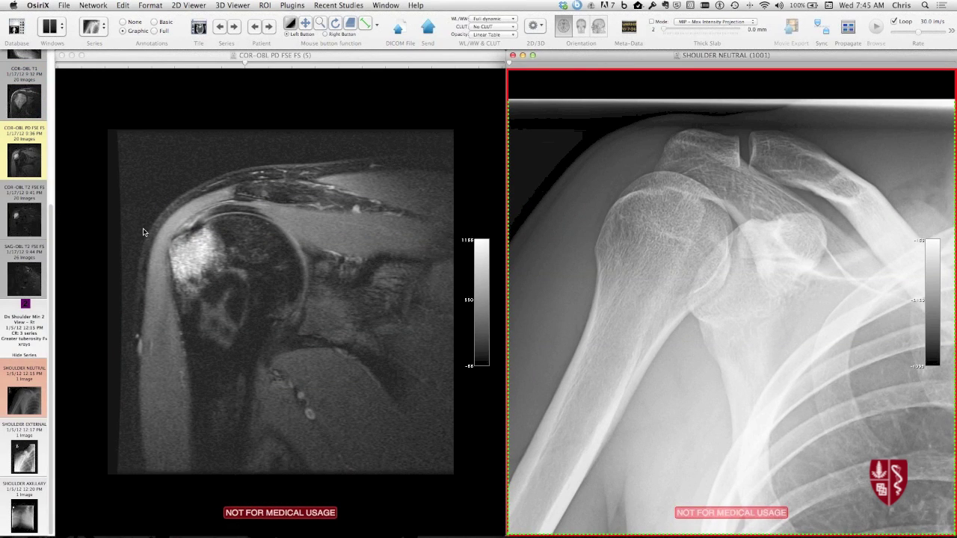
key(super+w)
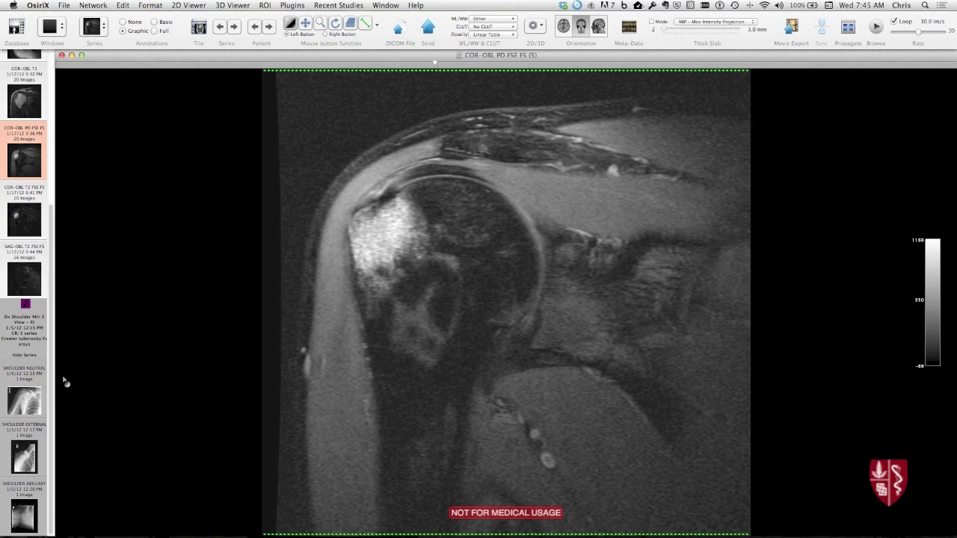
click(23, 456)
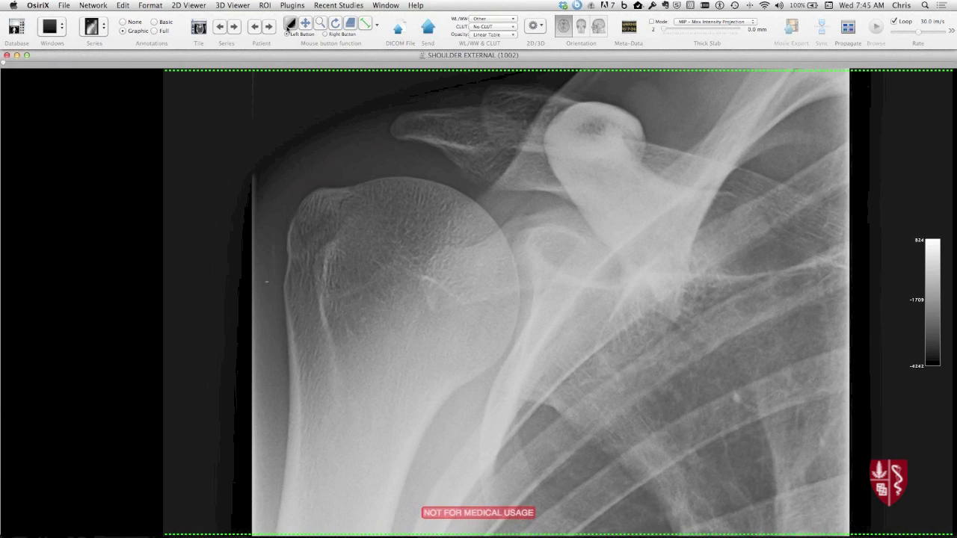
- Switch to the next patient's left Shoulder radiograph, zoom out to include the spine and adjust the brightness and contrast around the clavicle
click(270, 28)
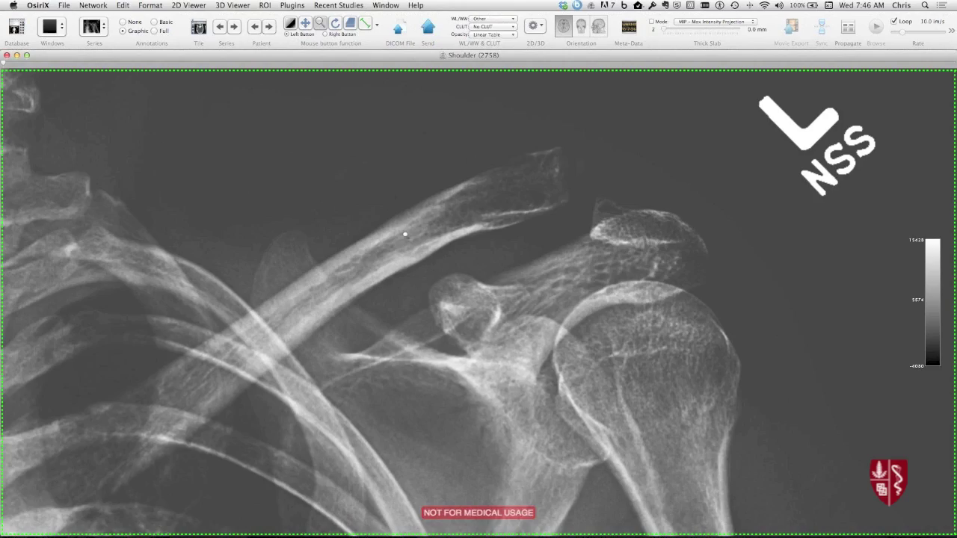
drag(404, 234, 399, 292)
key(w)
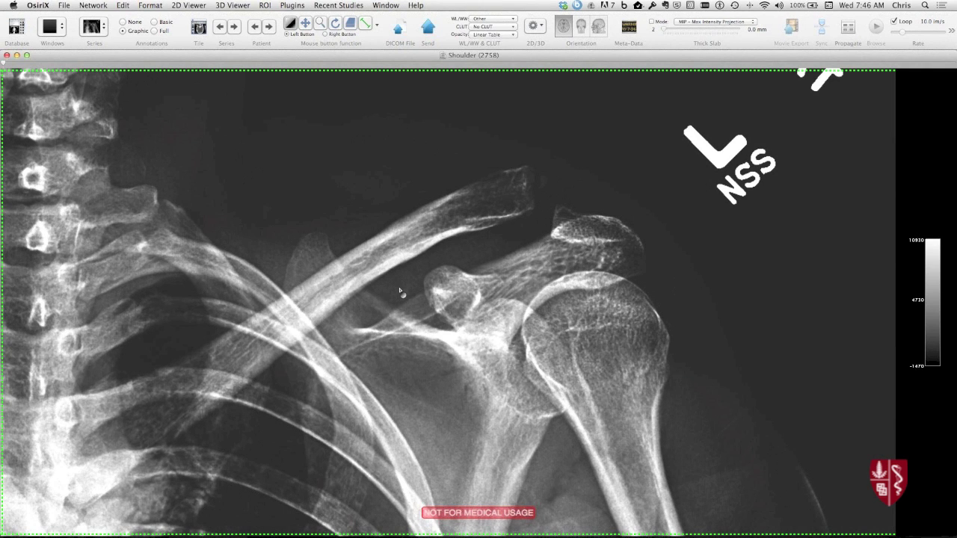
drag(400, 288, 397, 303)
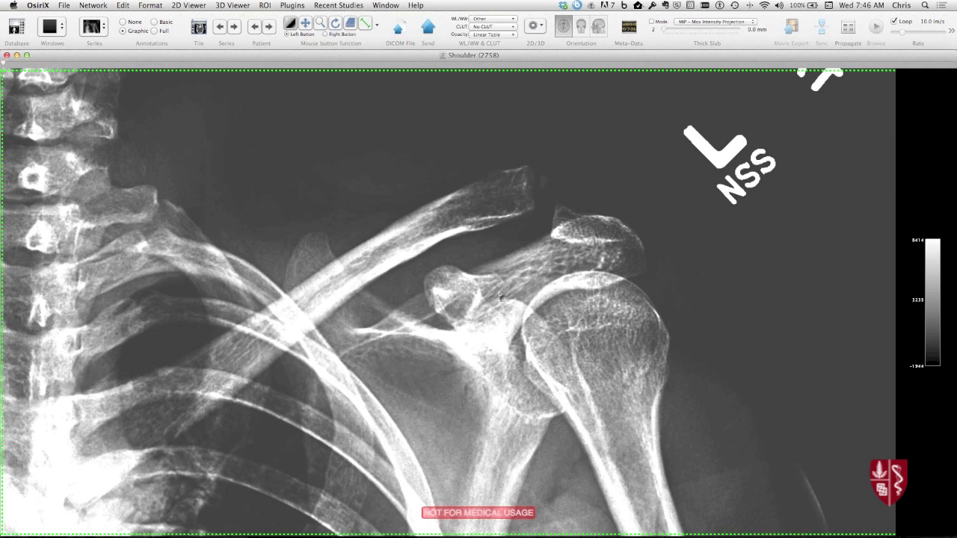
drag(521, 289, 528, 290)
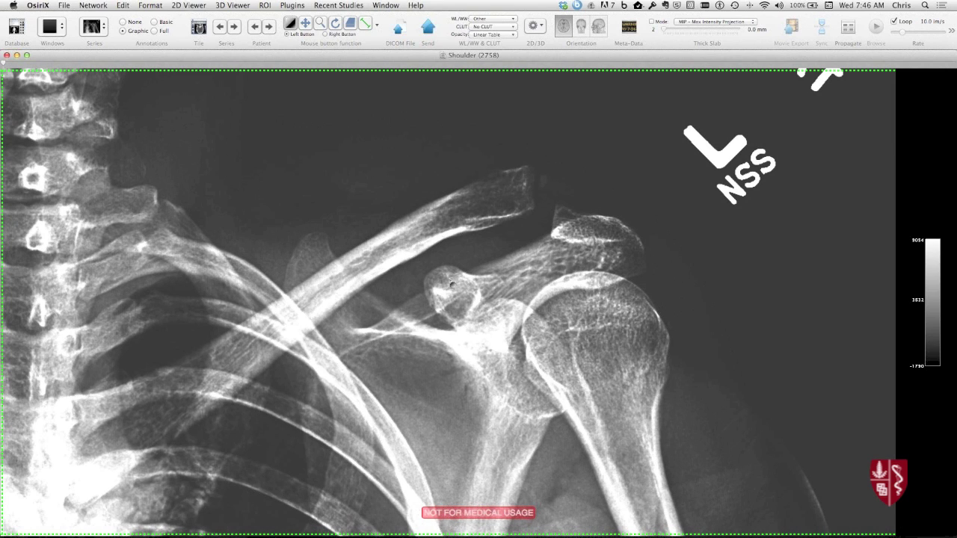
- Bring up the left shoulder's scapular Y view, enlarge it and reposition it to centre on the scapula and humeral head
scroll(559, 285, down, 1)
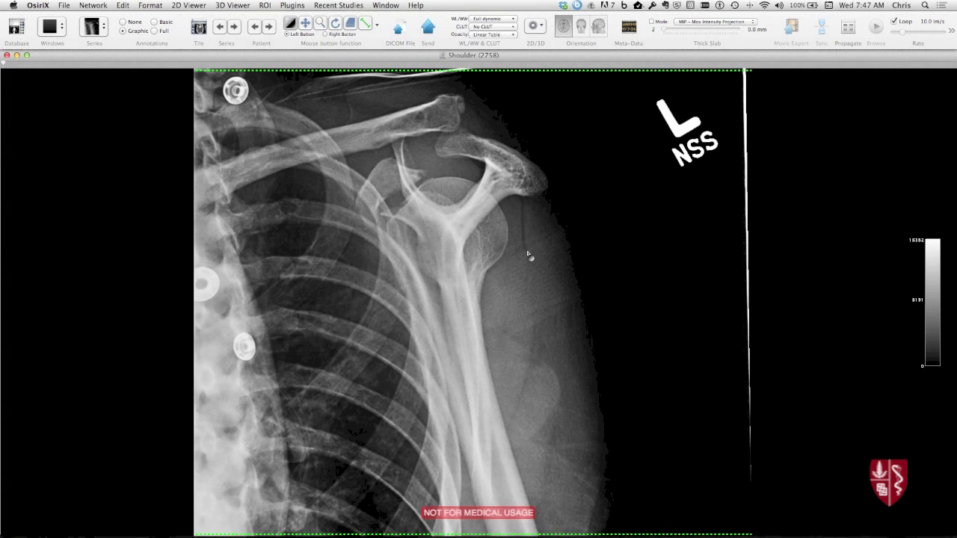
key(z)
drag(520, 250, 585, 305)
key(m)
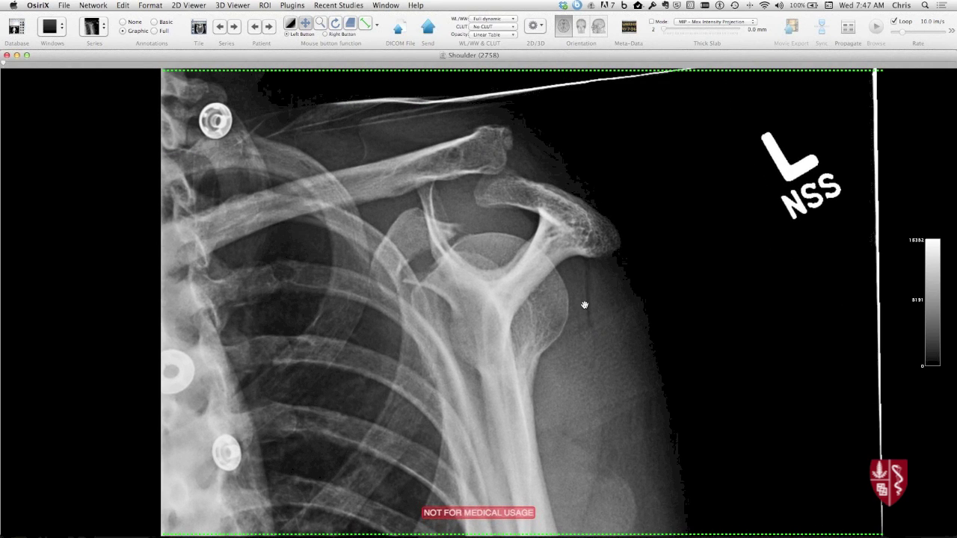
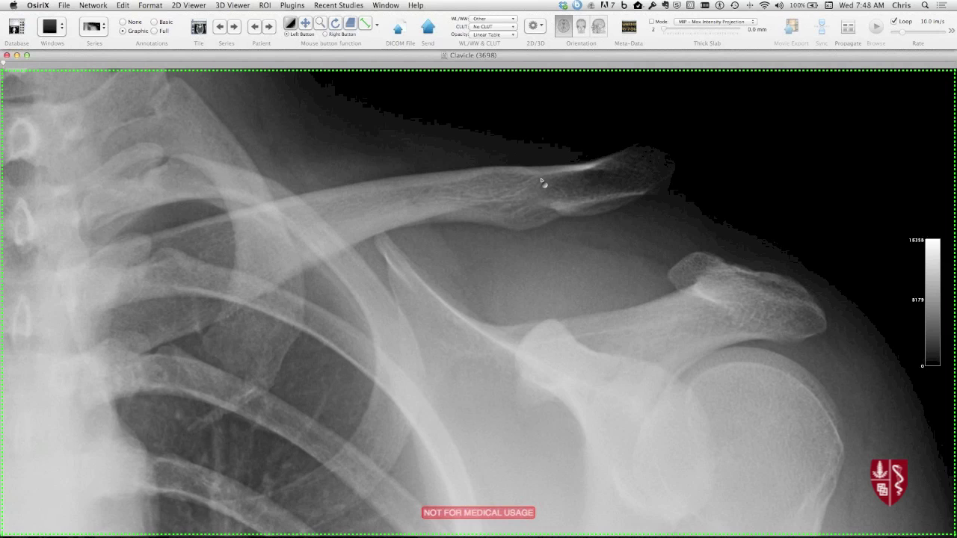
- Adjust the brightness and contrast of the Clavicle radiograph to darken the soft tissue around the distal clavicle
drag(542, 180, 532, 193)
drag(658, 162, 661, 157)
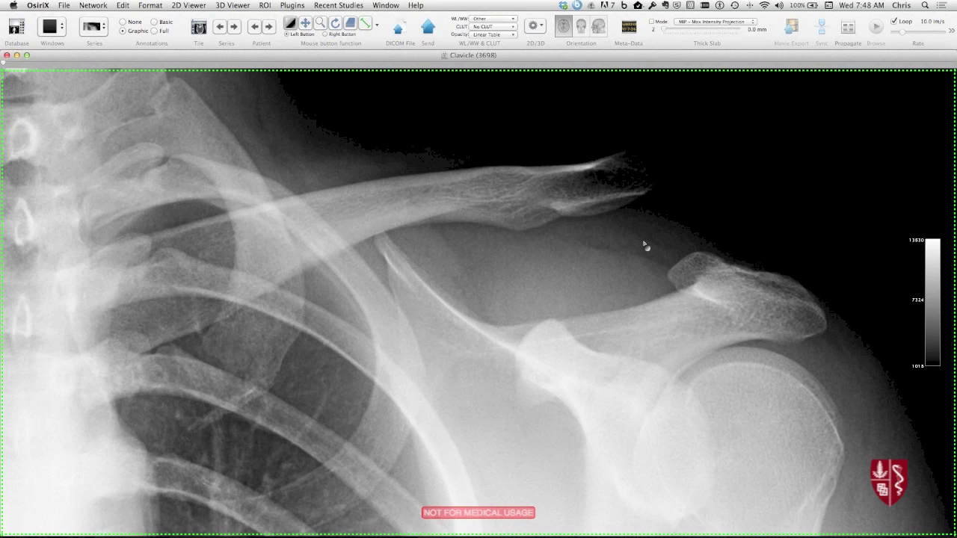
- Draw a reference line about 3.7 cm long medially from the acromion, and measure from it to the distal clavicle and from the clavicle to the coracoid
click(366, 23)
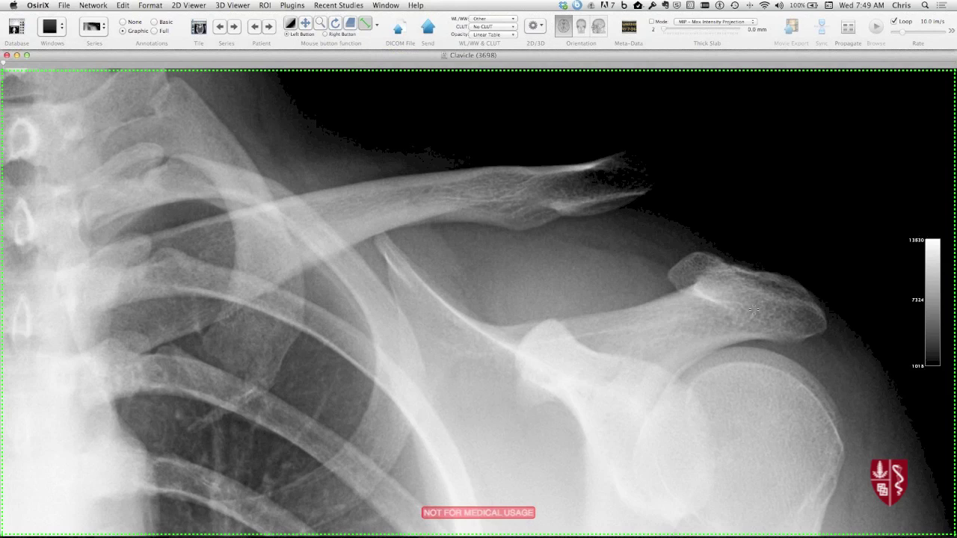
drag(754, 309, 606, 286)
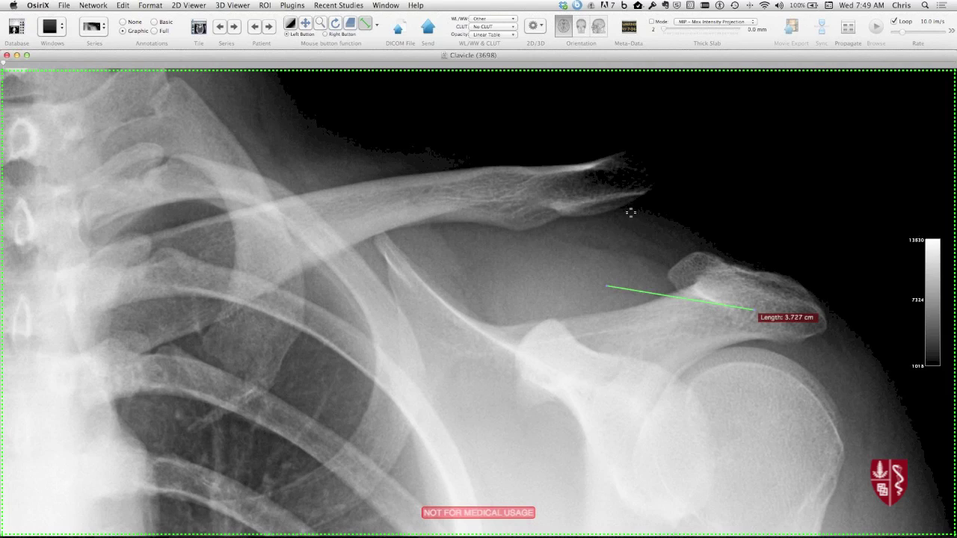
drag(633, 205, 622, 286)
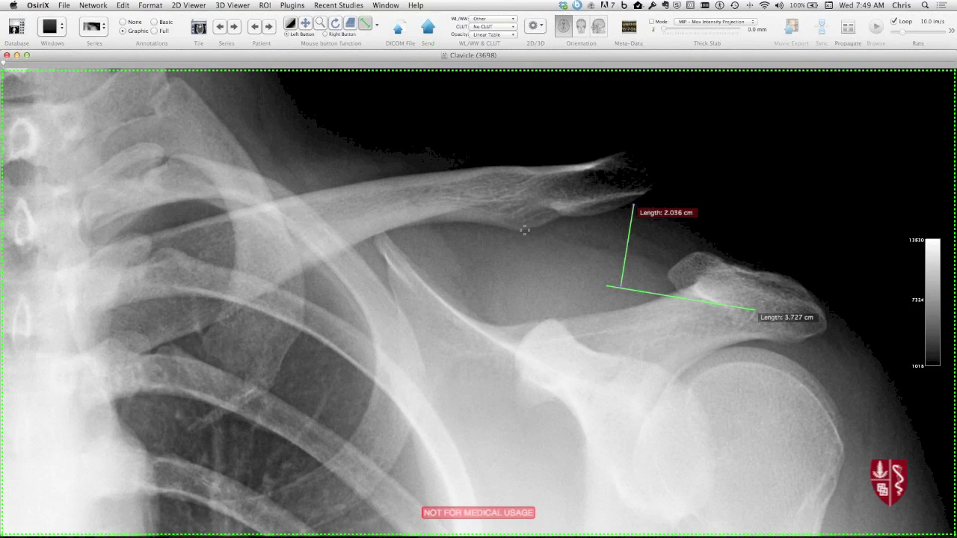
drag(523, 229, 541, 323)
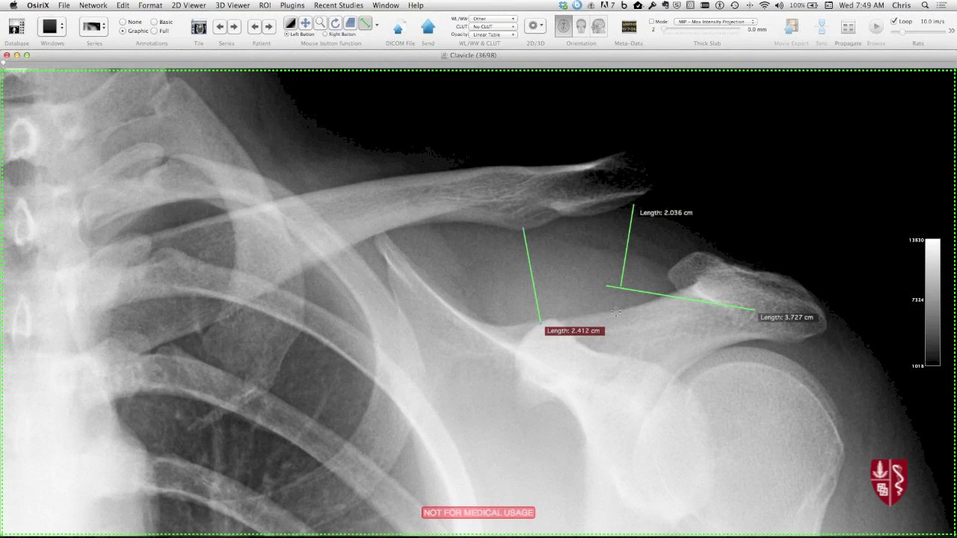